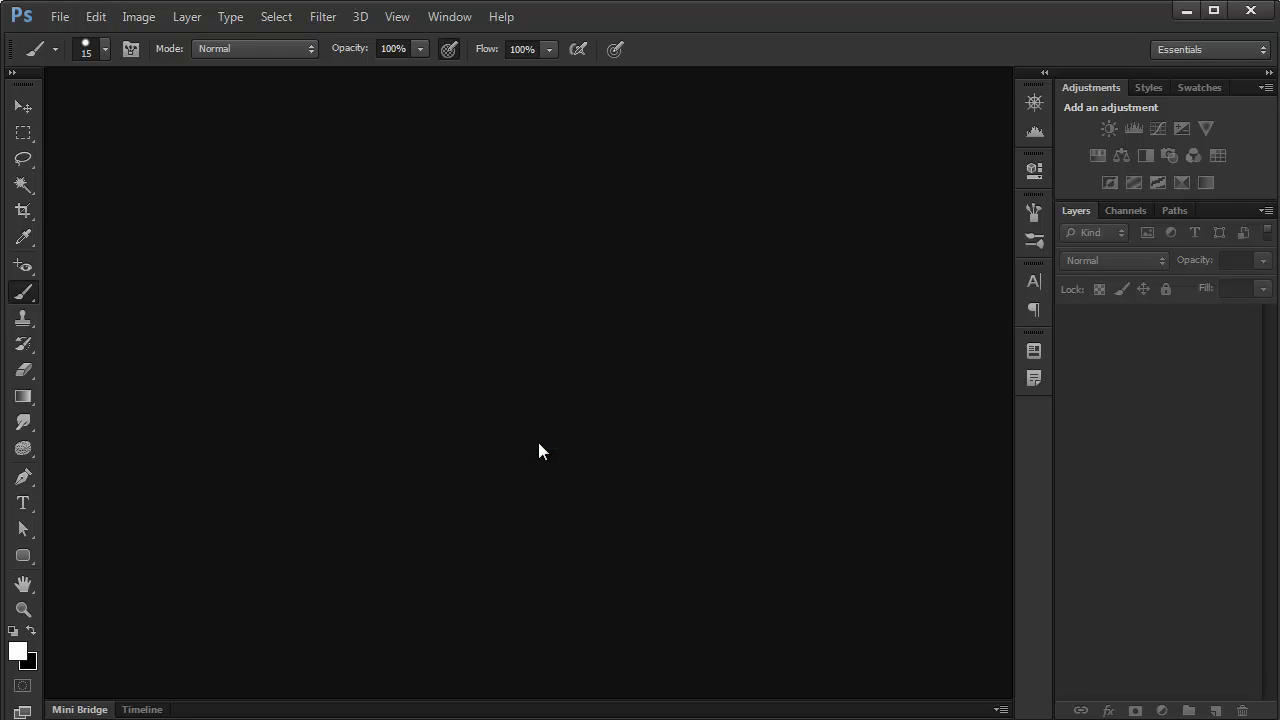
Create a new 800 x 600 pixel document from the Web preset at 72 pixels/inch with a white background
left_click(60, 16)
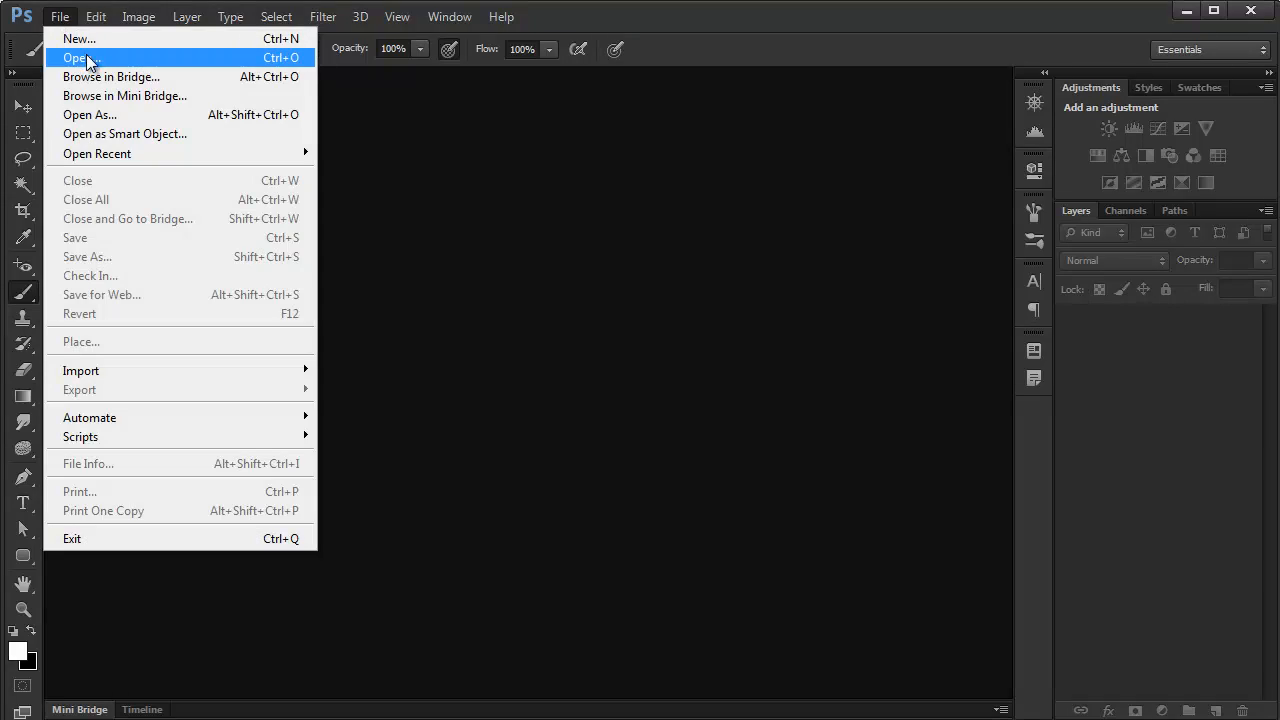
left_click(92, 46)
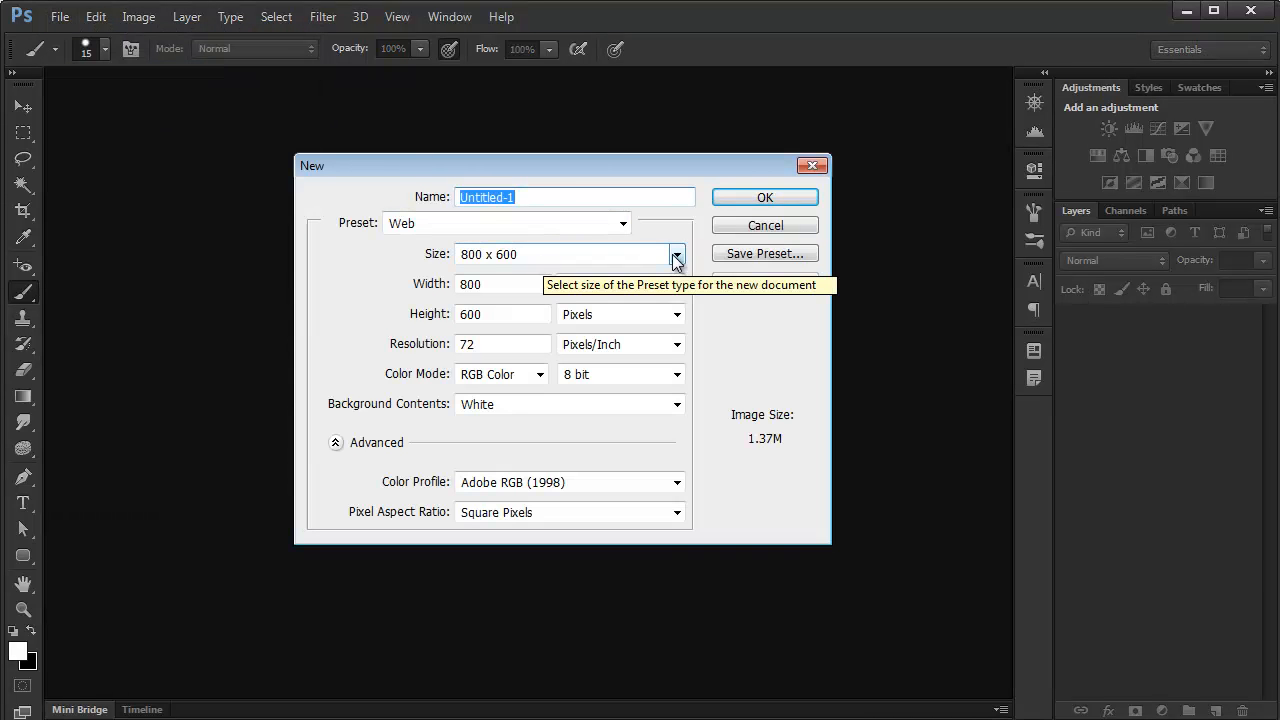
left_click(623, 225)
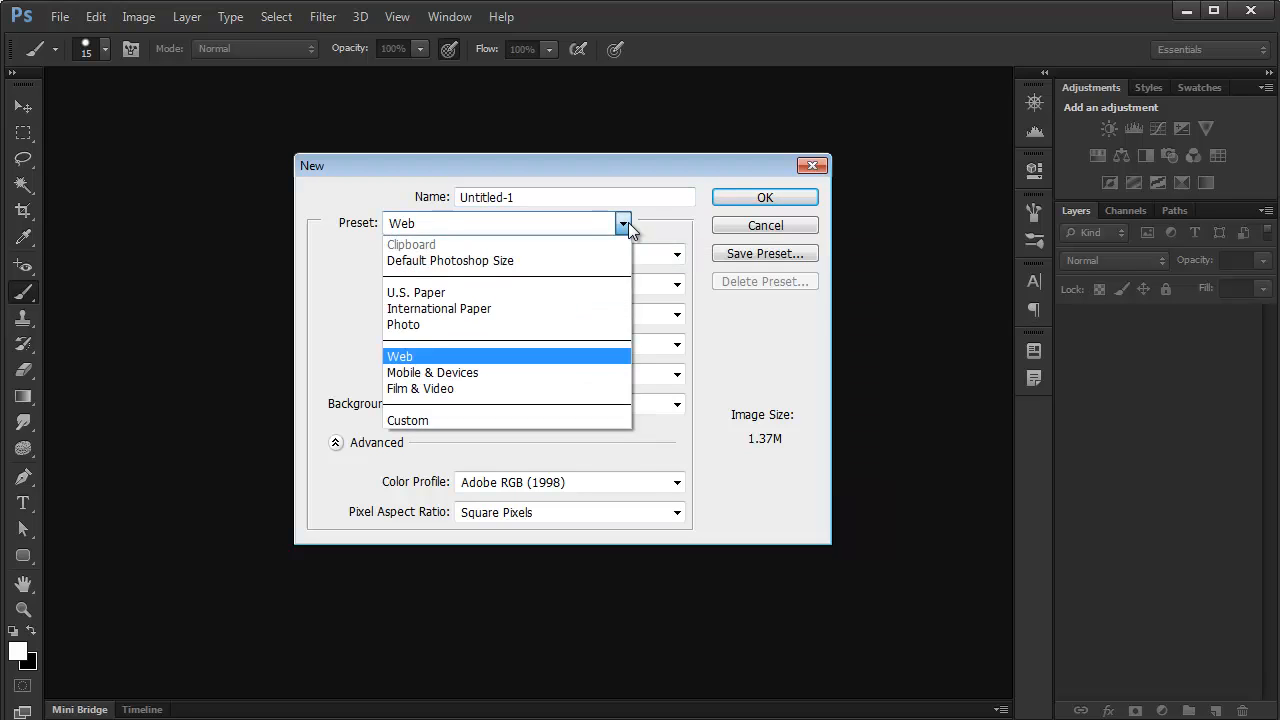
left_click(629, 231)
left_click(677, 254)
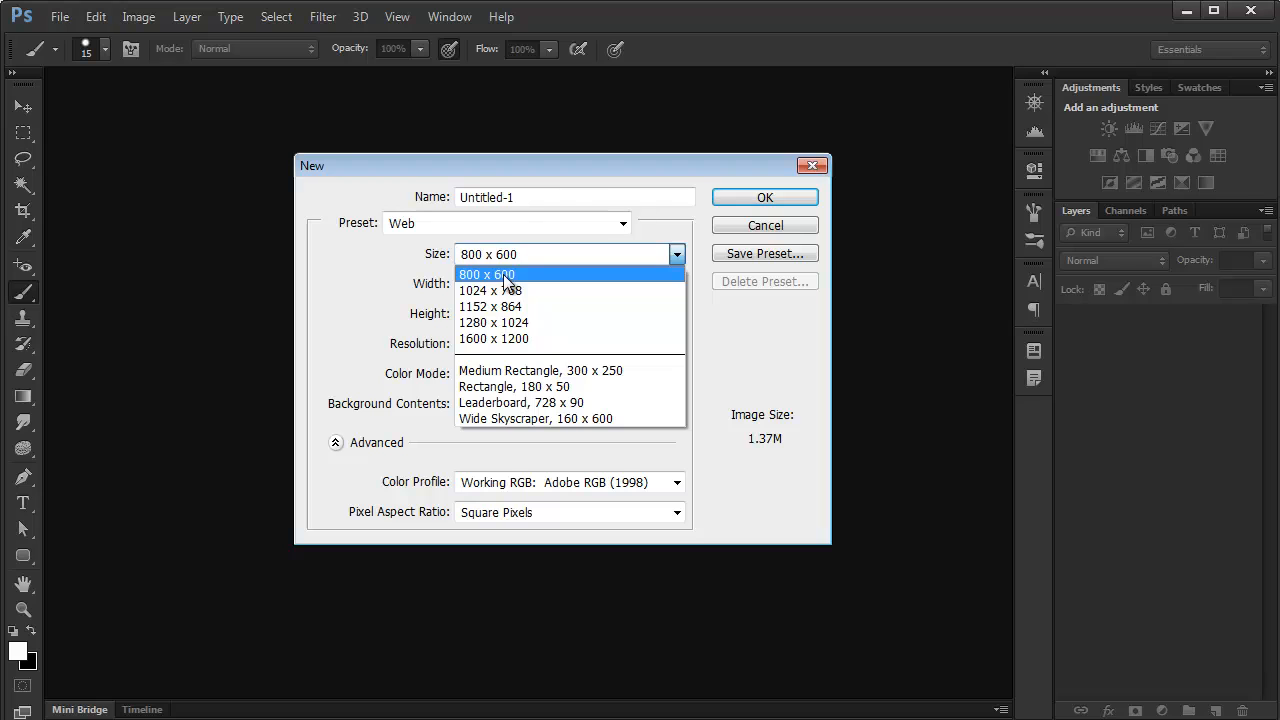
left_click(506, 280)
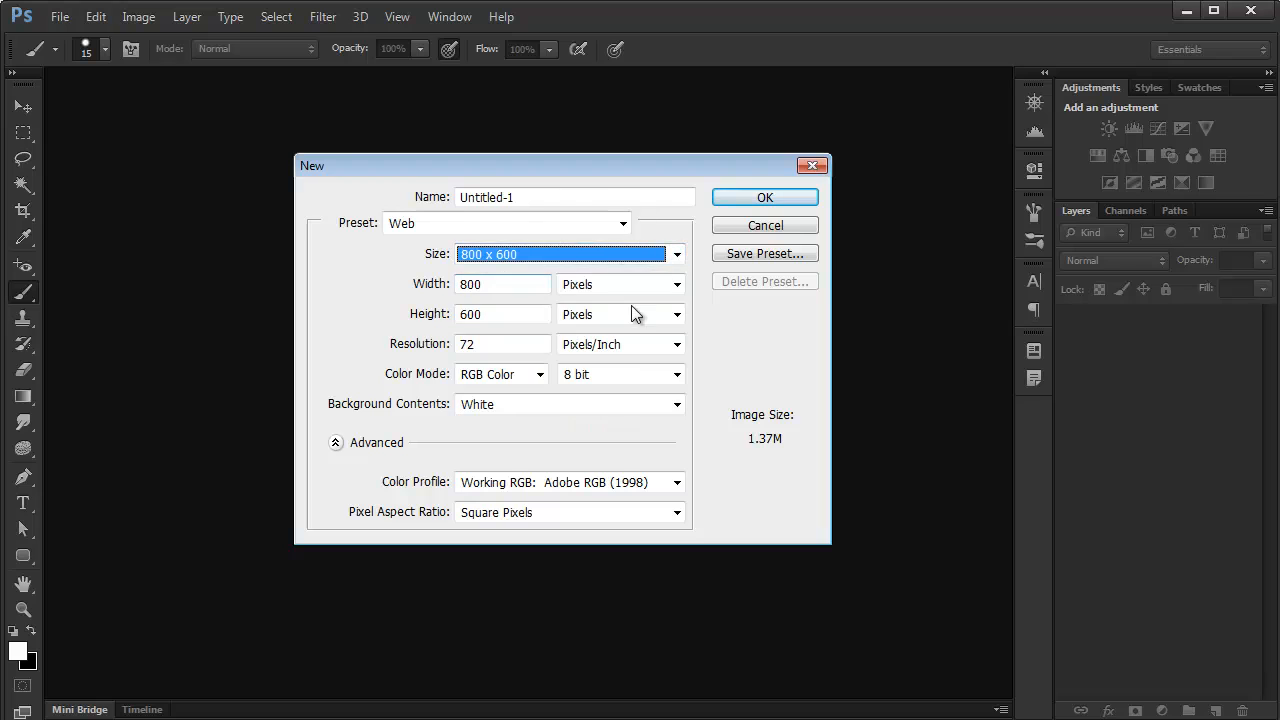
double_click(466, 344)
left_click(750, 205)
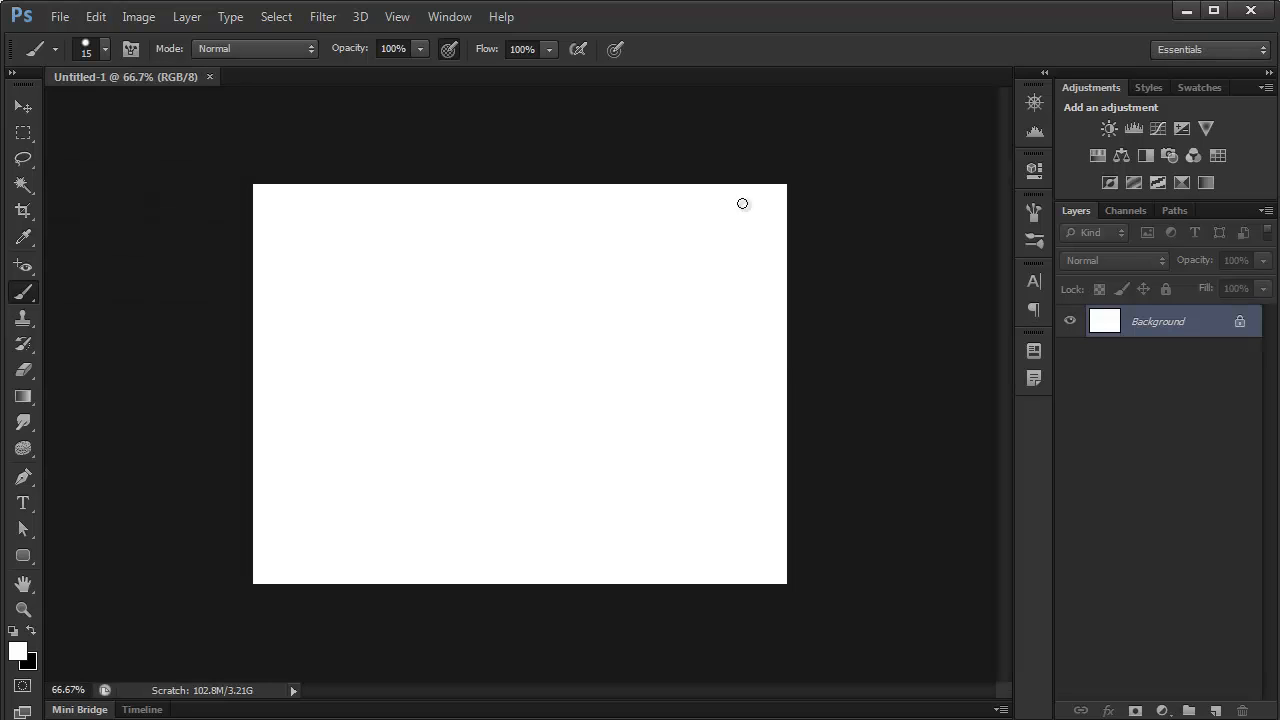
key("ctrl+1")
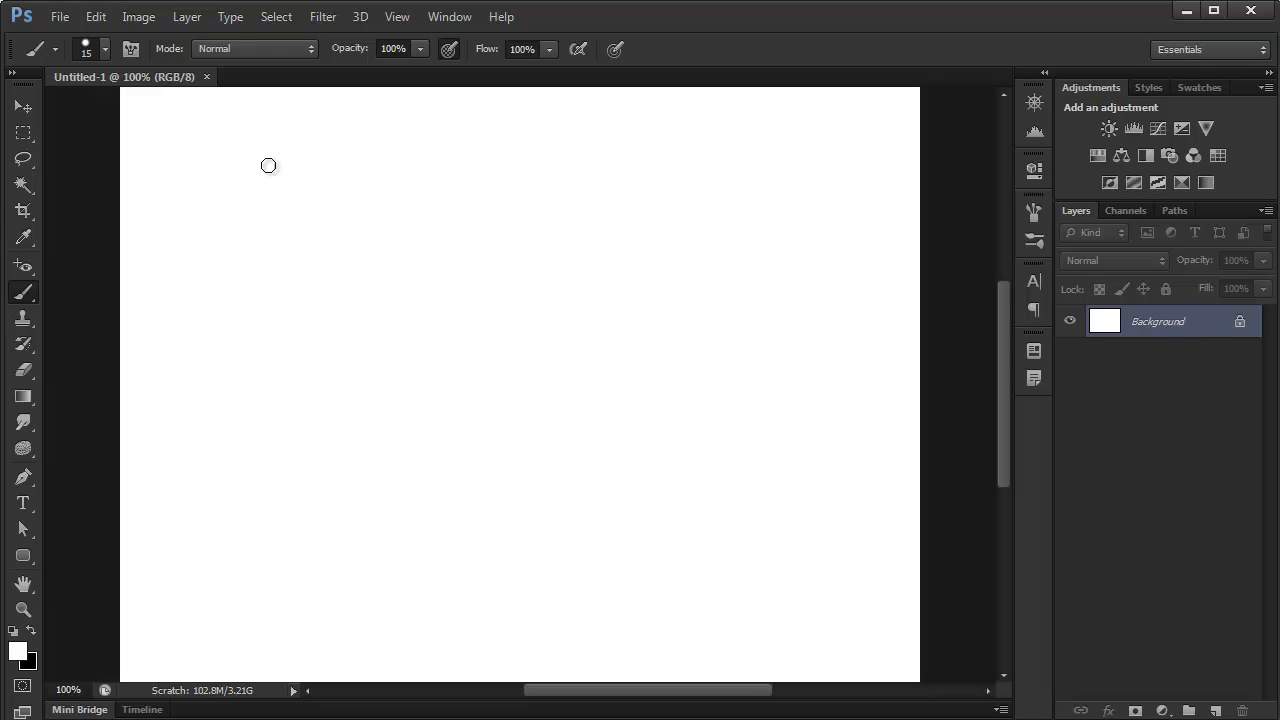
Fill the Background layer with black in Normal mode at 100% opacity
left_click(91, 22)
left_click(236, 302)
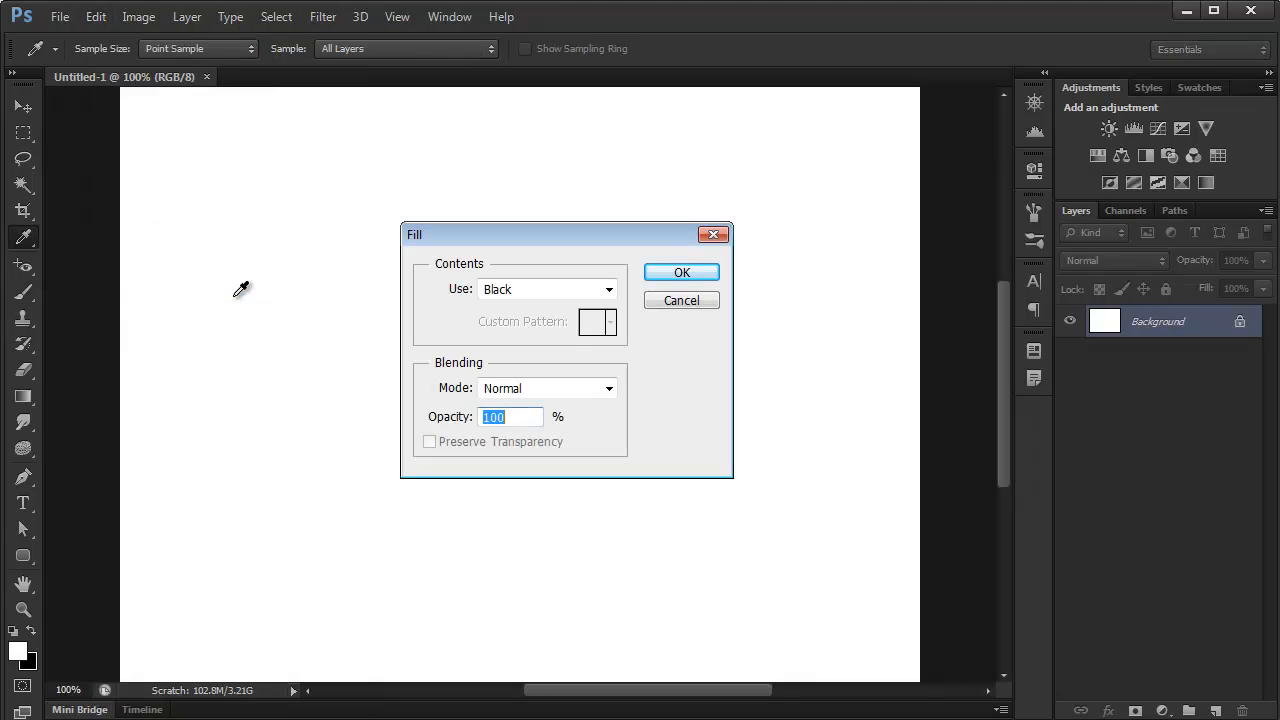
left_click(607, 289)
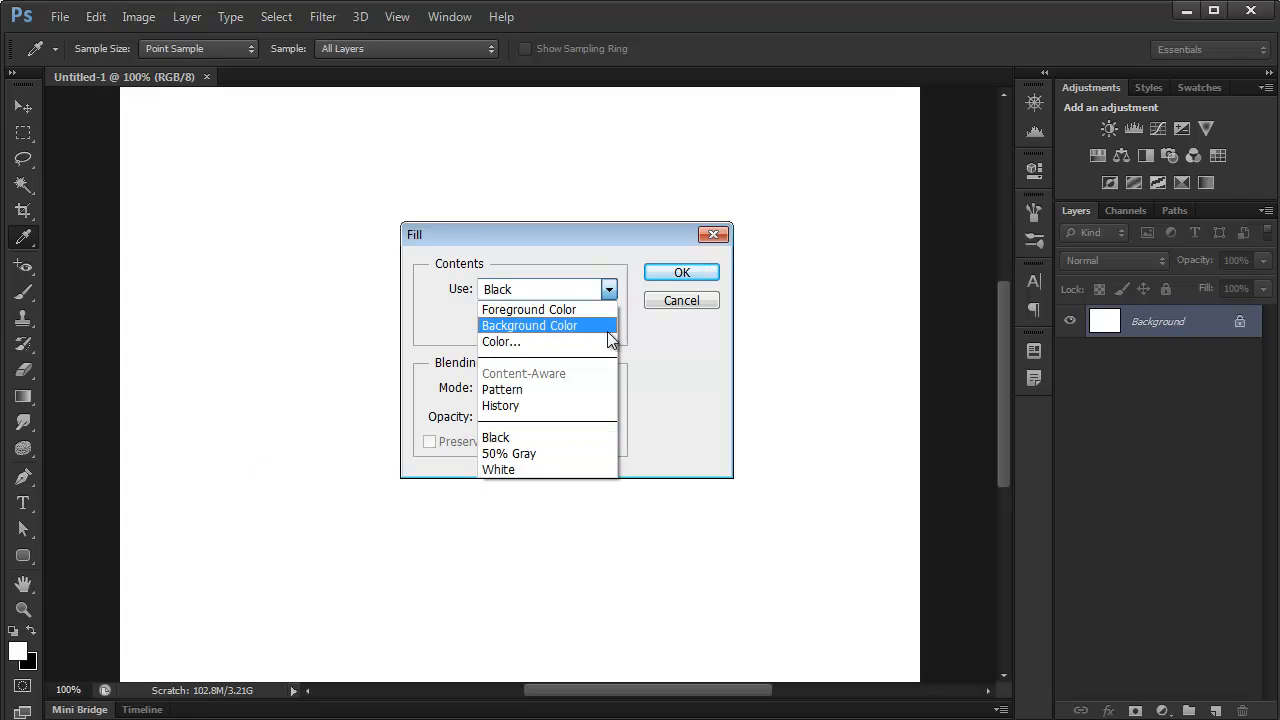
left_click(684, 355)
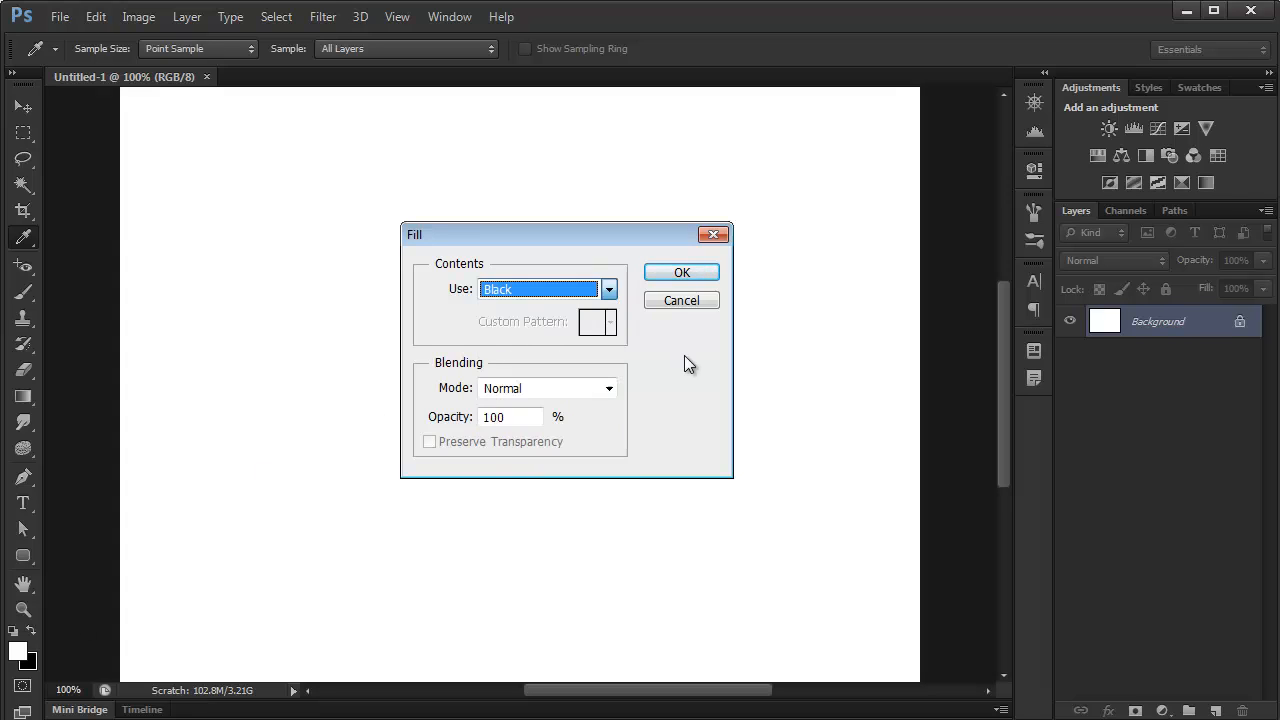
left_click(681, 272)
key("b")
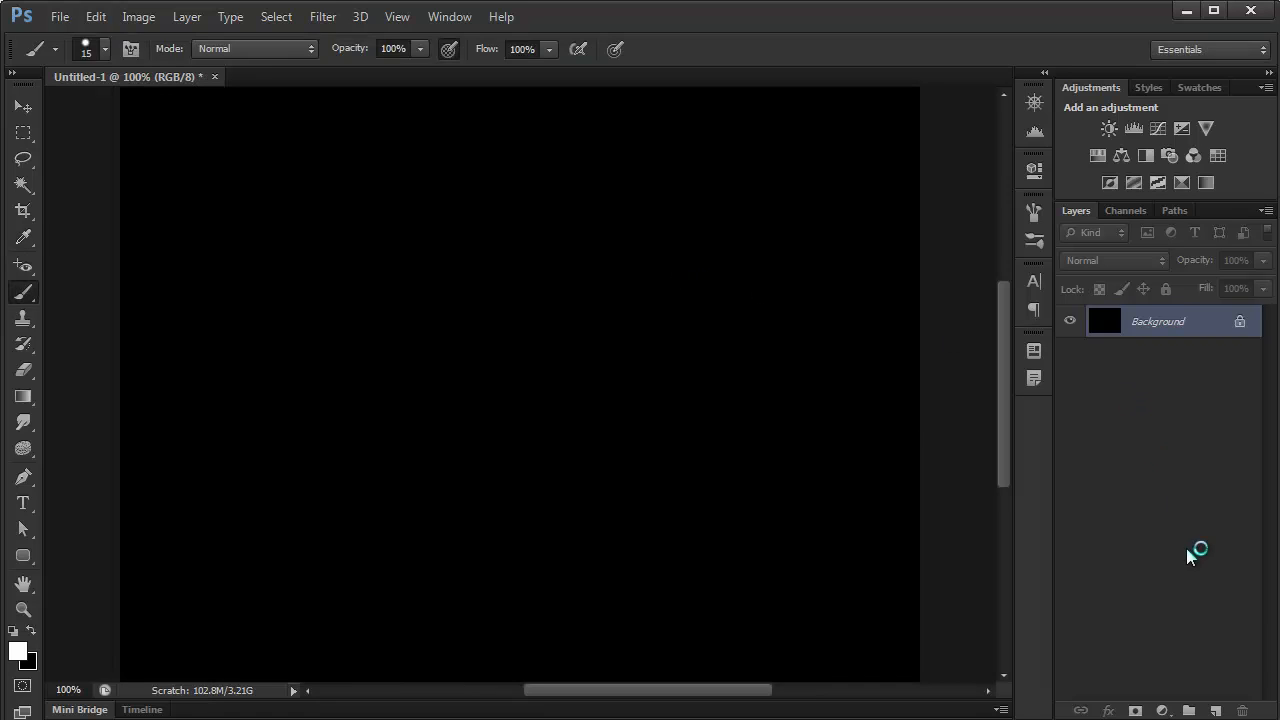
Add a new empty layer above the Background and choose the Brush Tool
left_click(1217, 709)
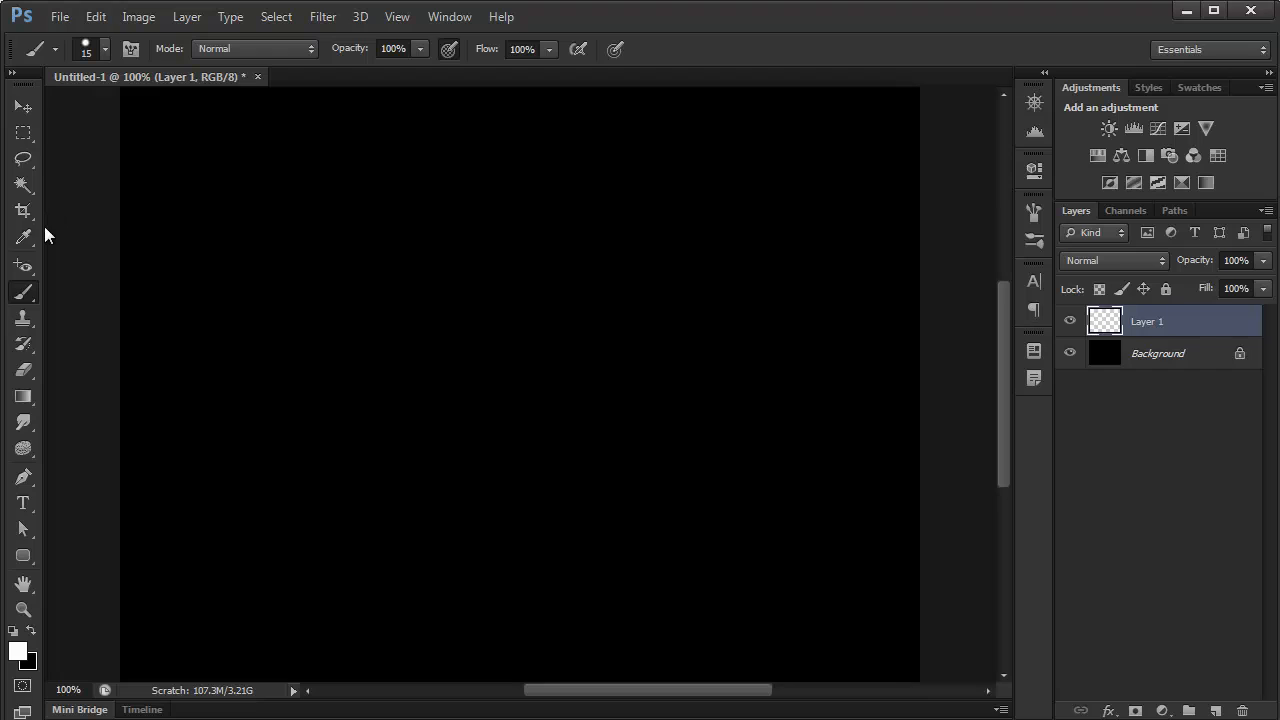
key("shift+b")
right_click(31, 295)
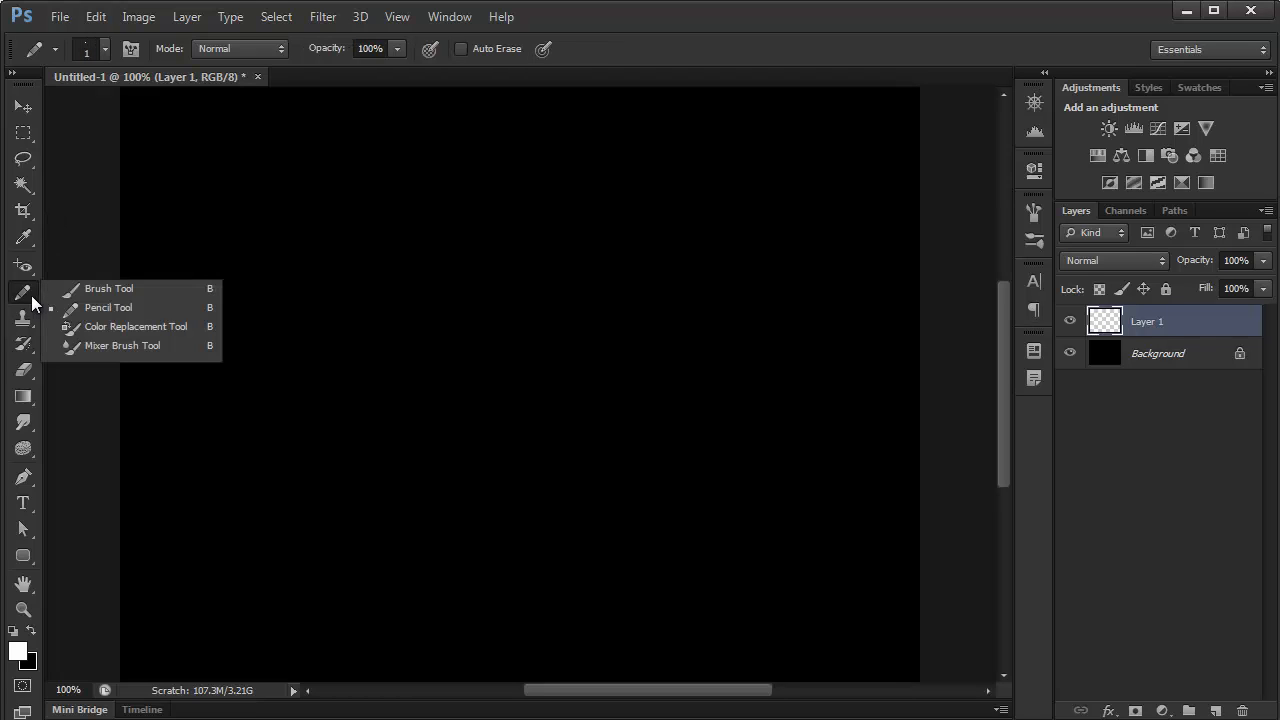
left_click(141, 295)
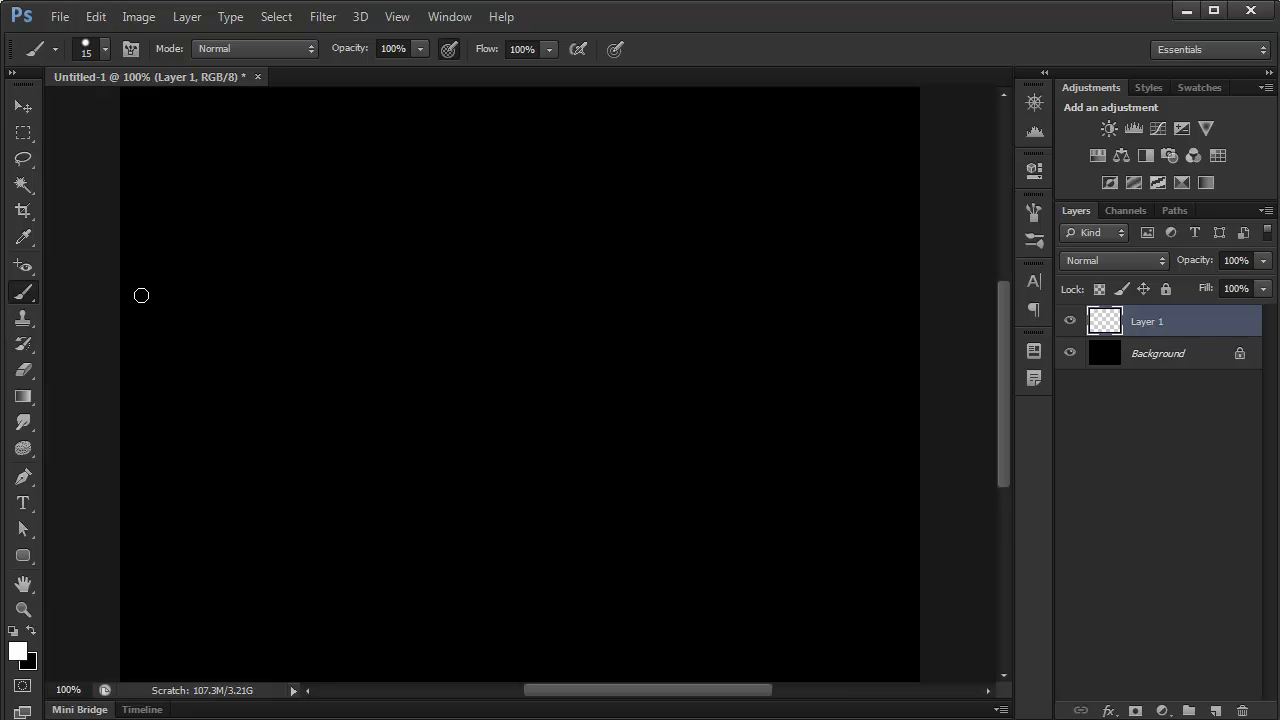
Set the foreground colour to pure white (ffffff)
left_click(17, 651)
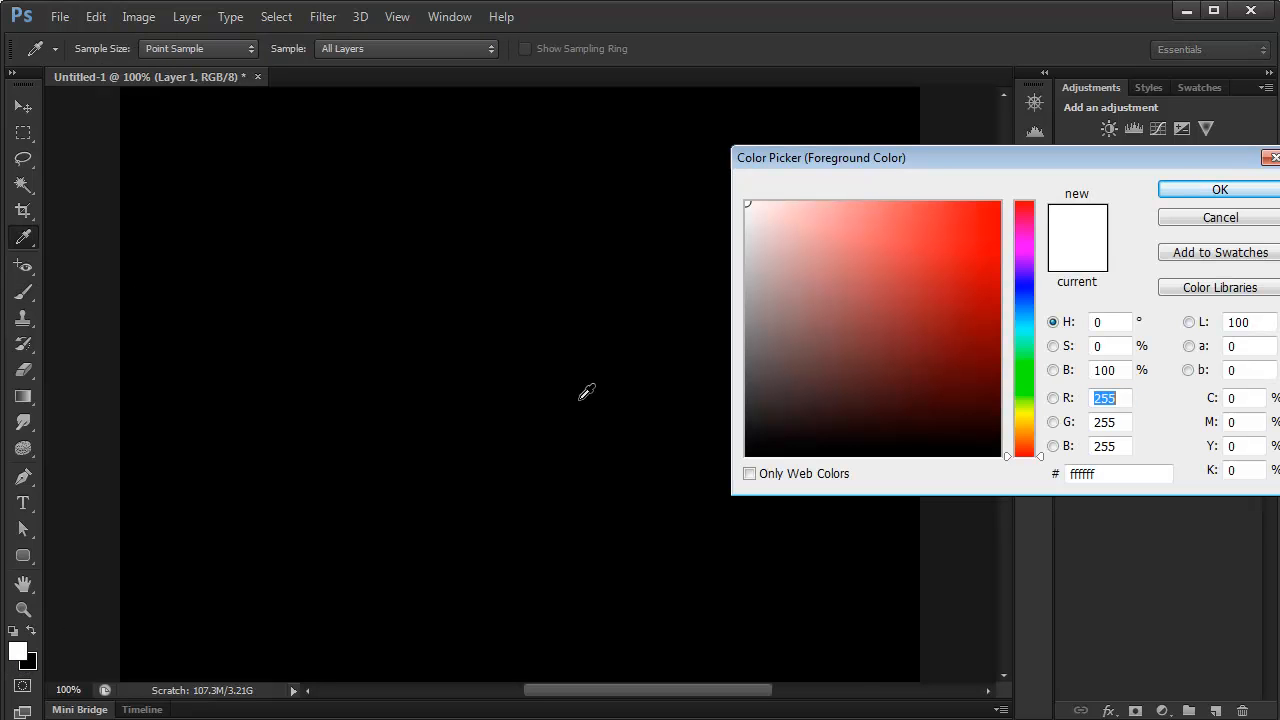
left_click_drag(1051, 154, 713, 164)
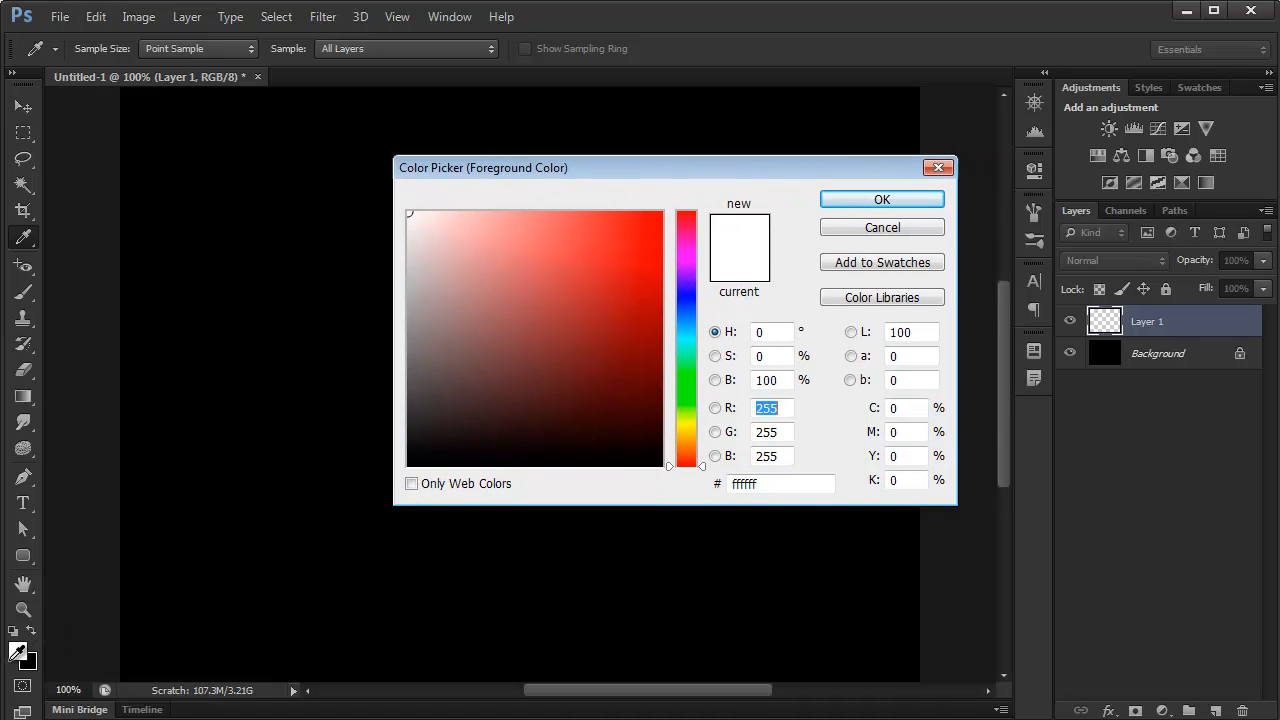
left_click_drag(424, 221, 404, 209)
left_click(864, 201)
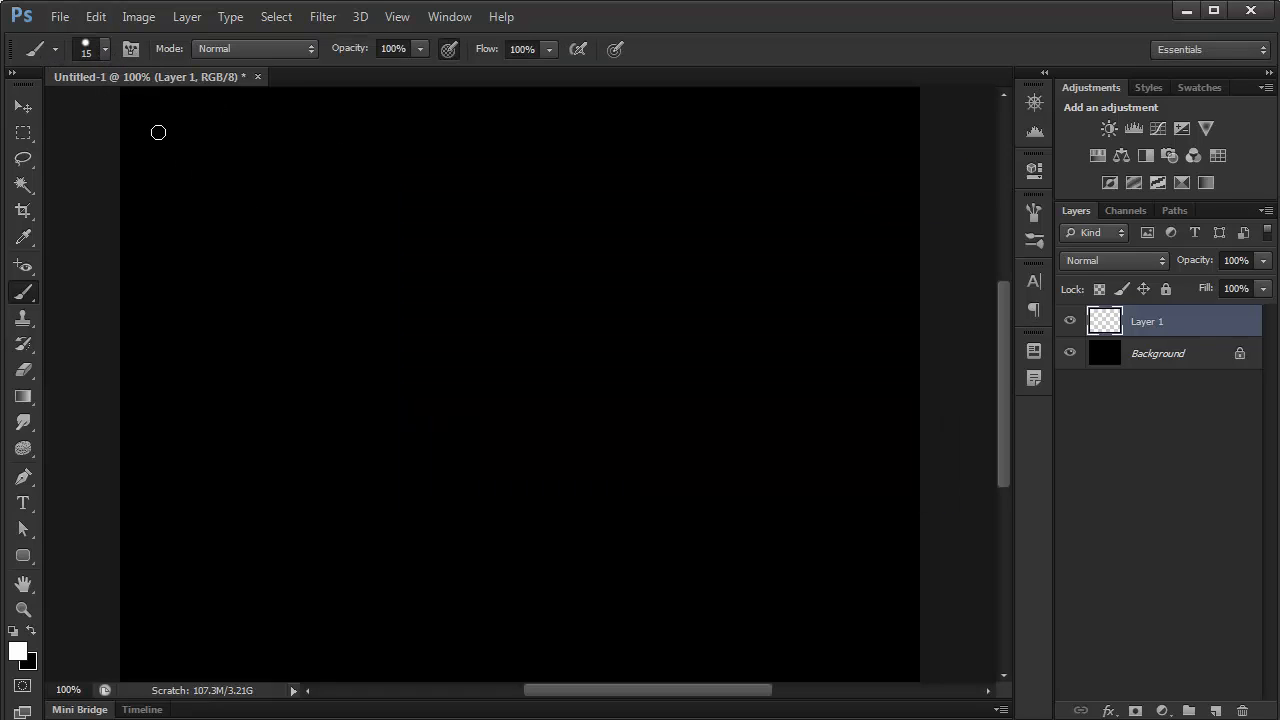
Paint a roughly horizontal white stroke across the middle-left of the canvas with a 28 px brush at 100% hardness
left_click(103, 55)
left_click_drag(49, 115, 61, 116)
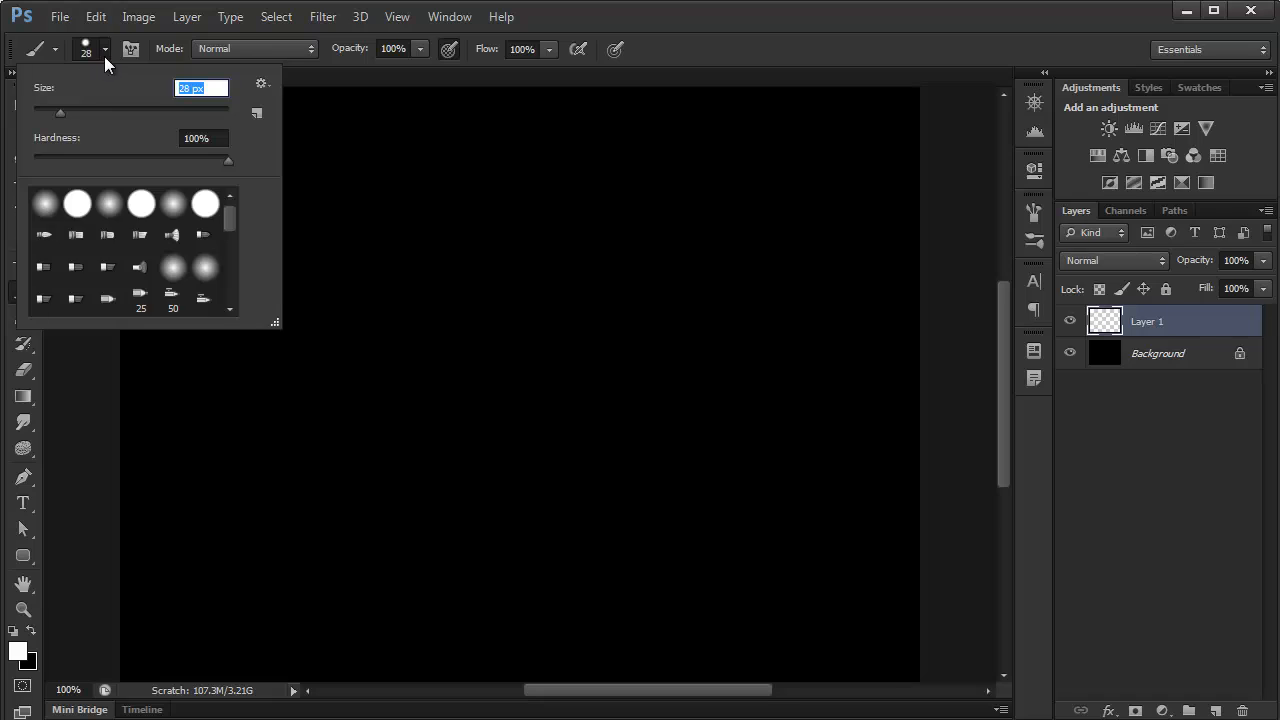
left_click(104, 56)
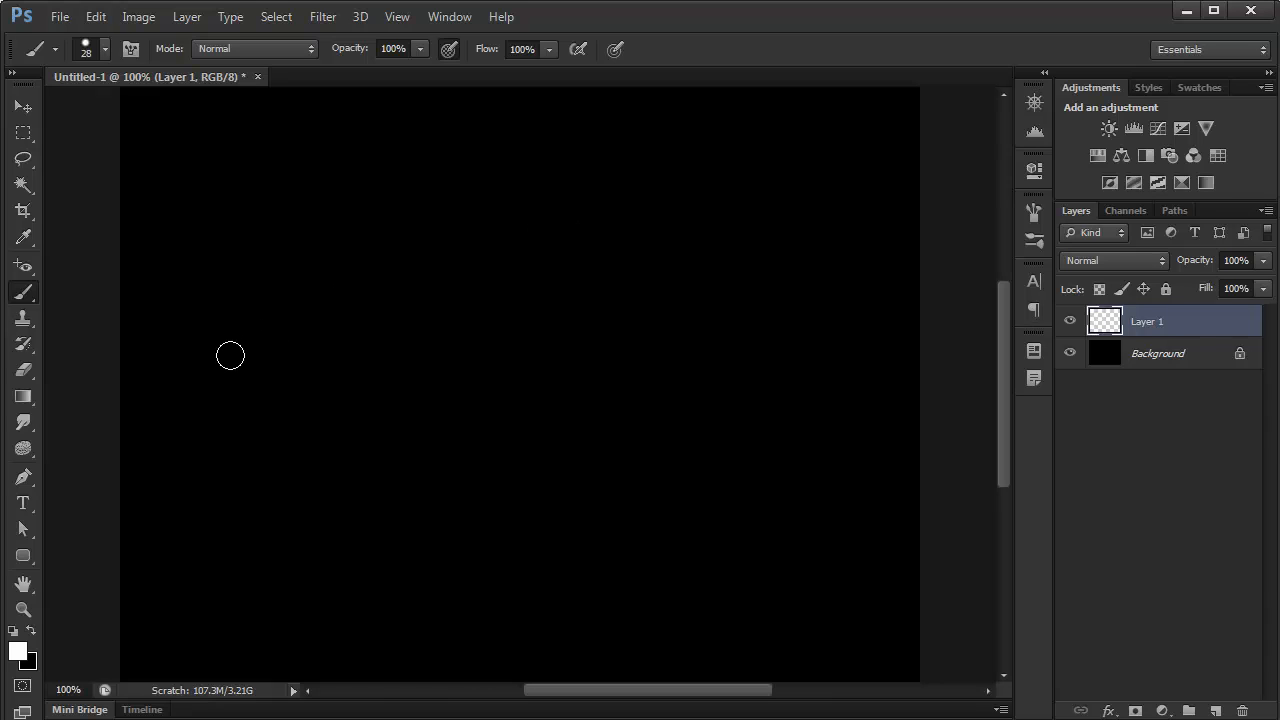
left_click_drag(211, 352, 562, 358)
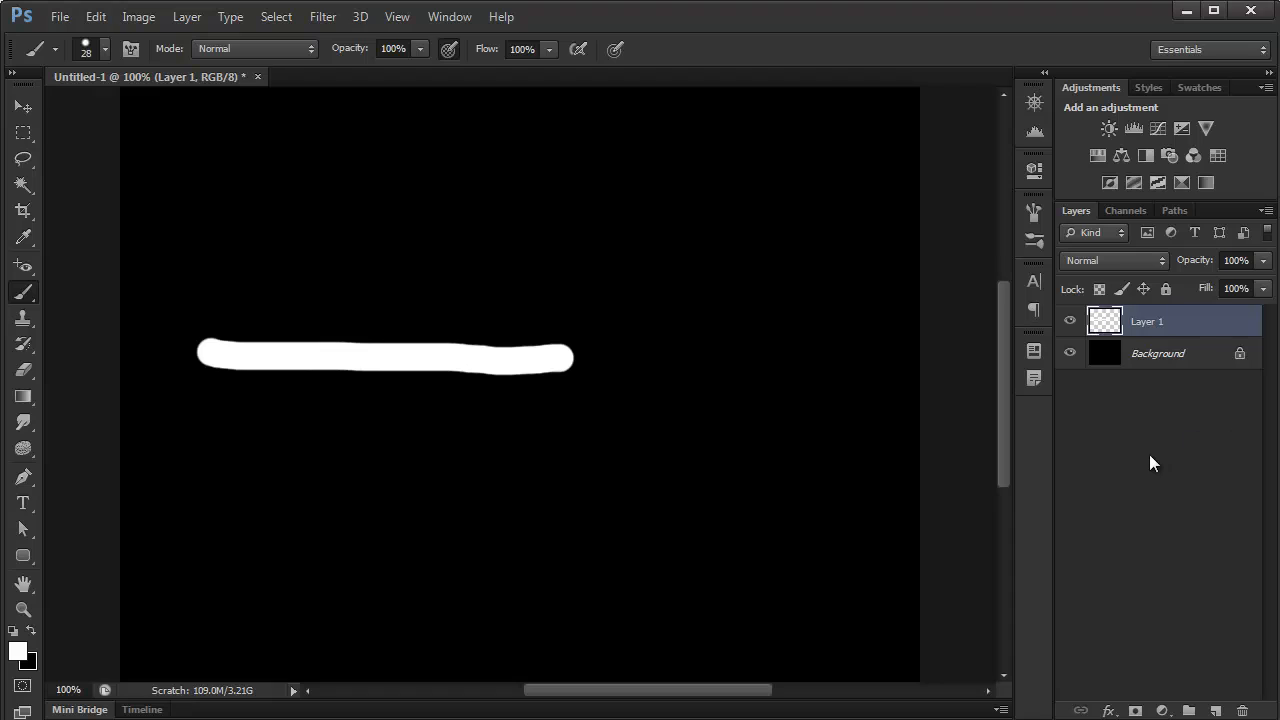
Enable an Outer Glow on the painted stroke's layer, trying out the Satin effect and switching it off again
double_click(1212, 322)
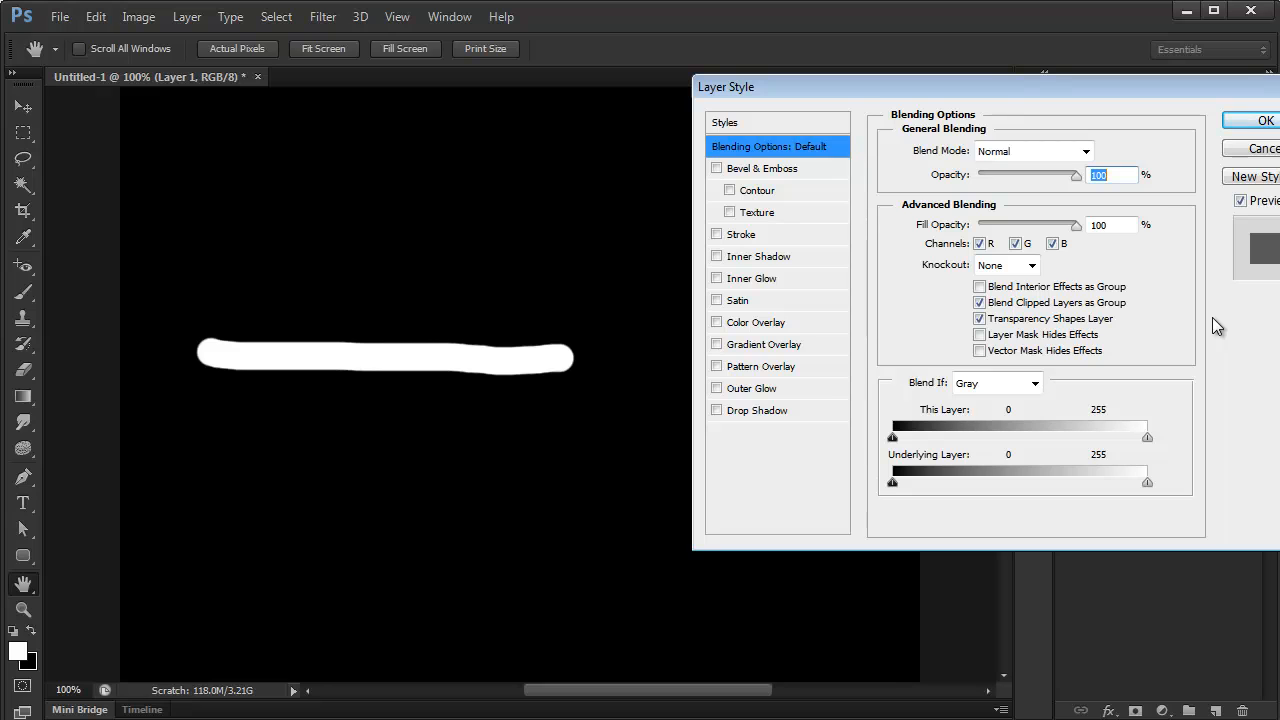
left_click_drag(1007, 86, 940, 154)
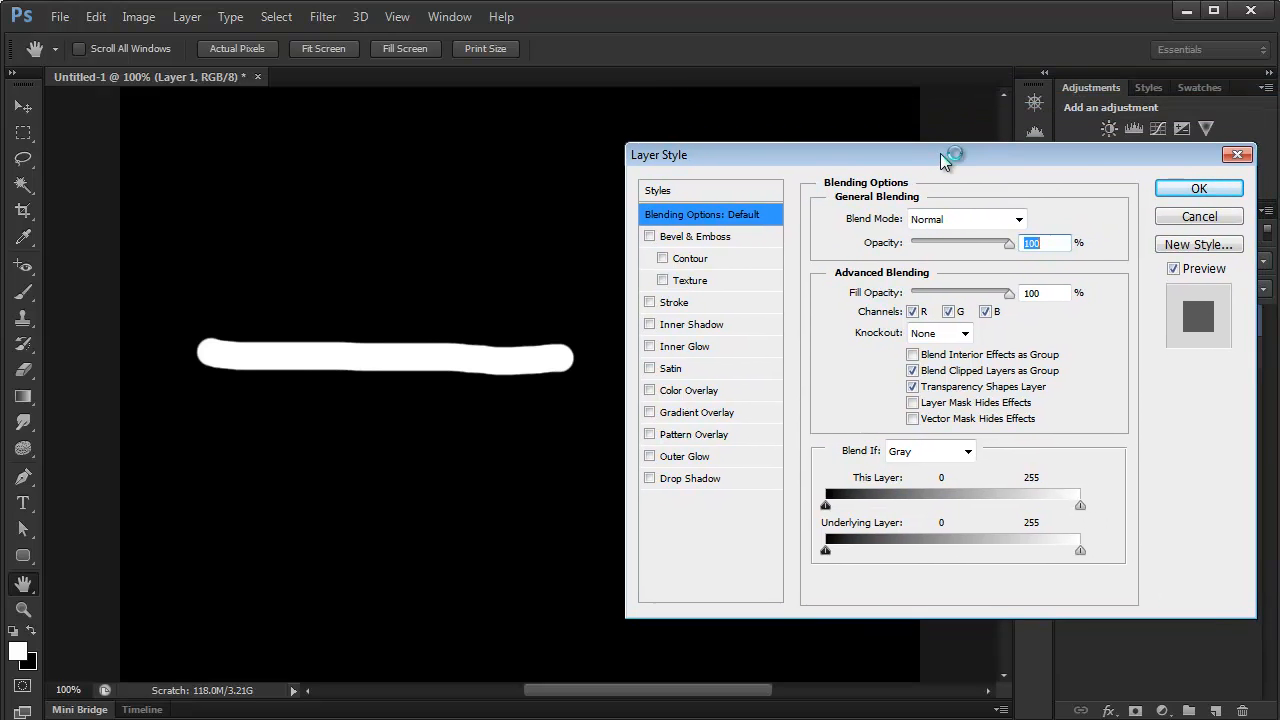
left_click(703, 459)
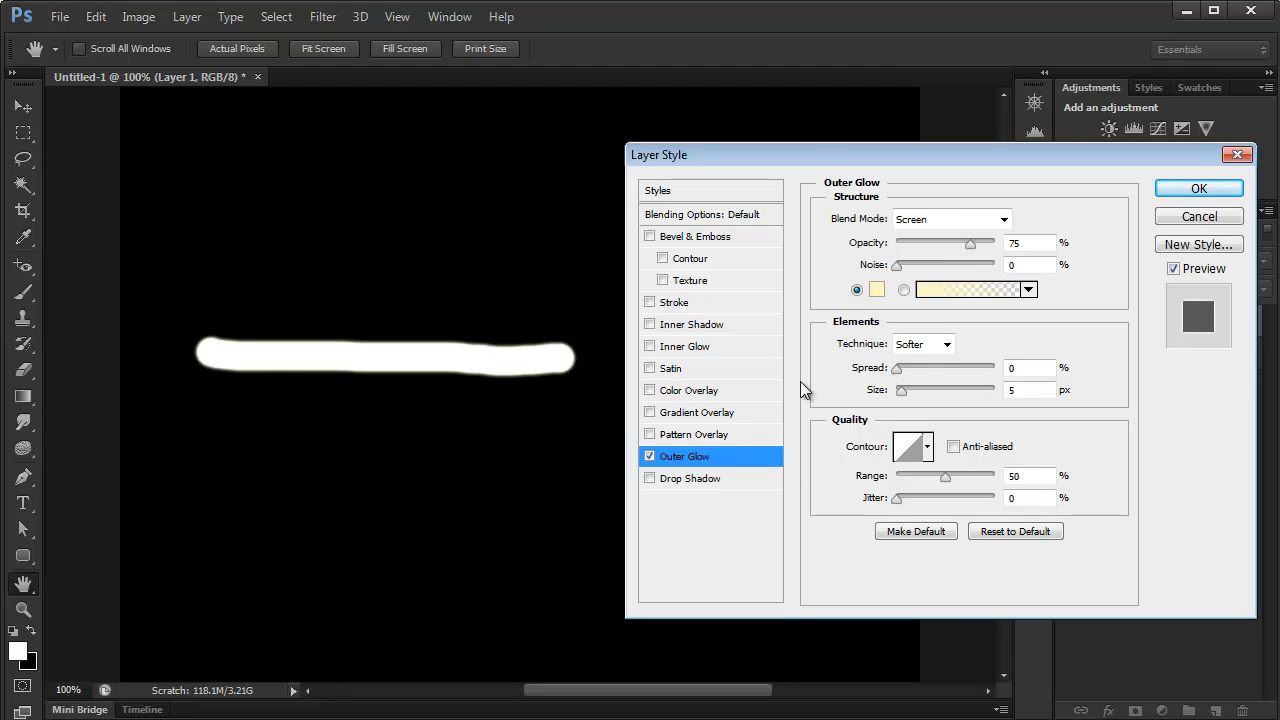
left_click(649, 368)
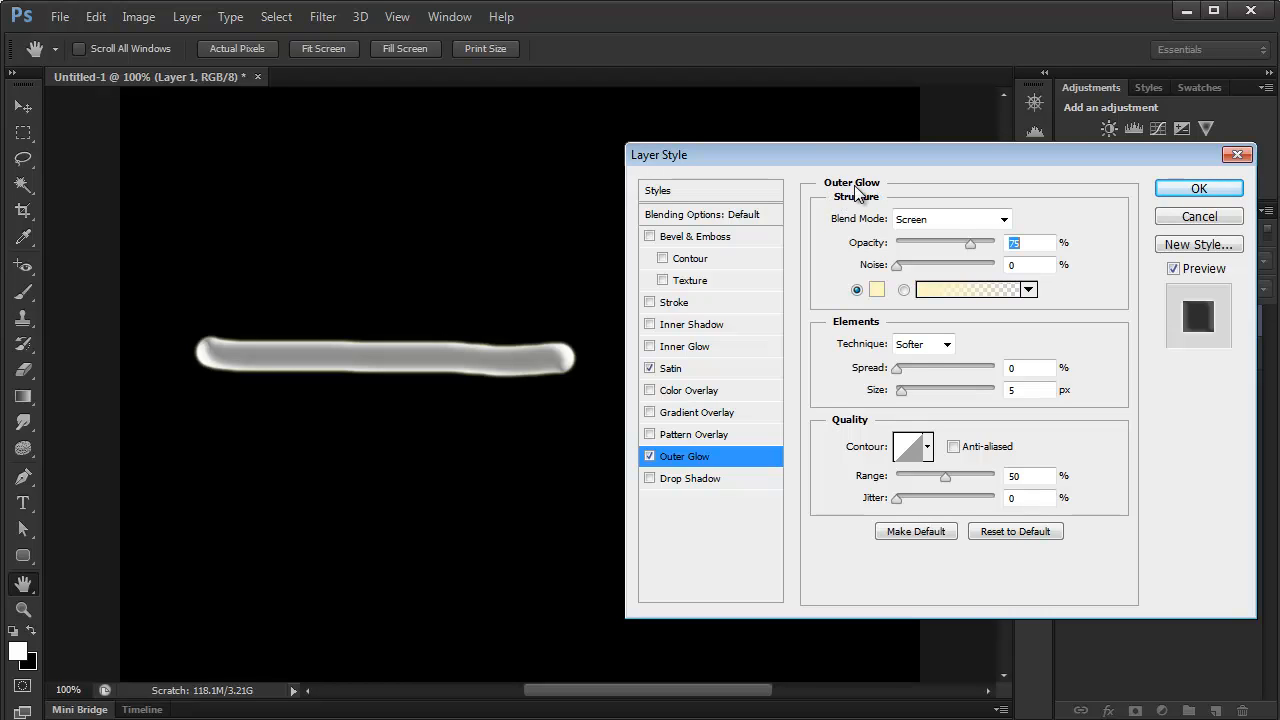
left_click(650, 368)
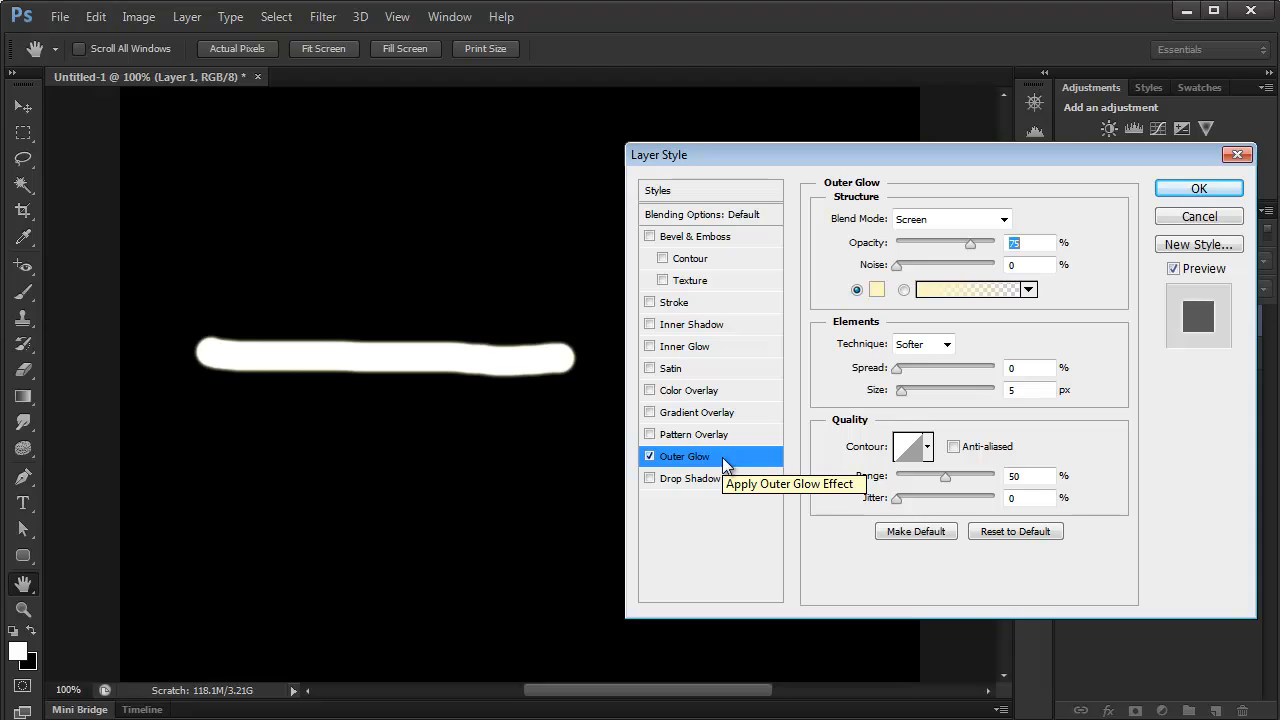
Set the Outer Glow colour to blue (0019d7) with 15% spread and a size of 18 px, and apply the layer style
left_click(876, 292)
left_click_drag(661, 162, 805, 223)
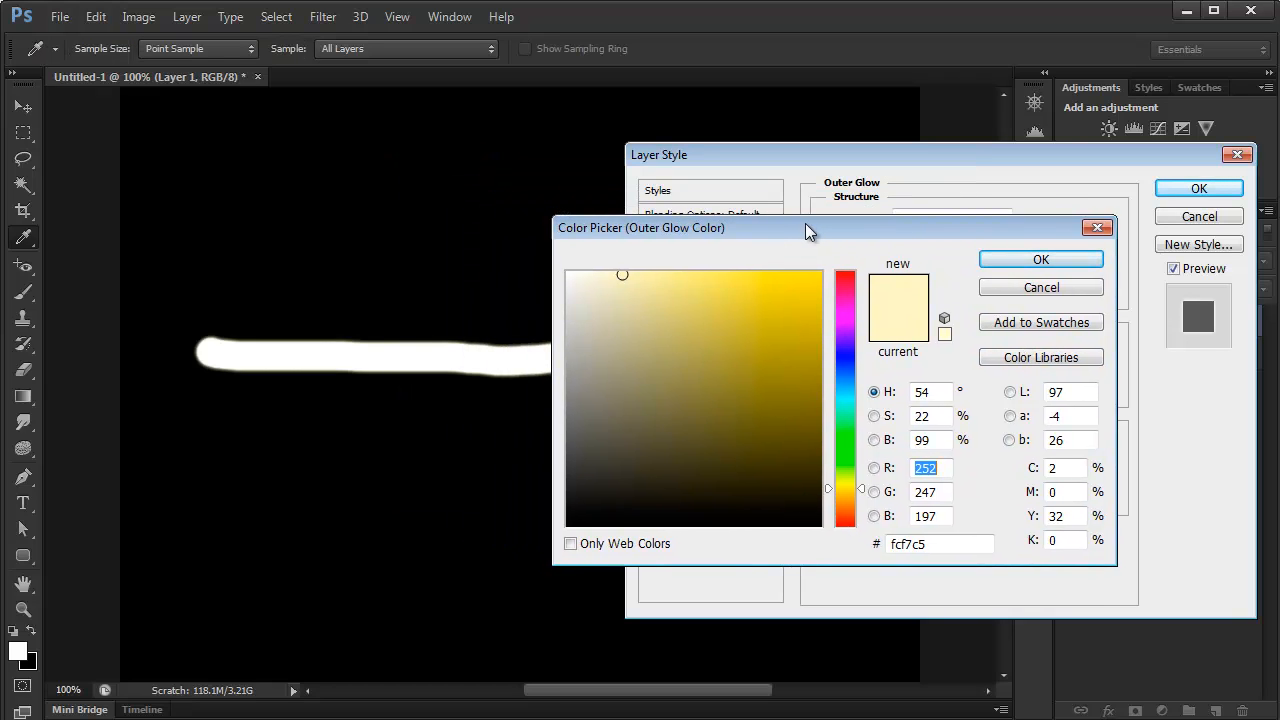
left_click(843, 362)
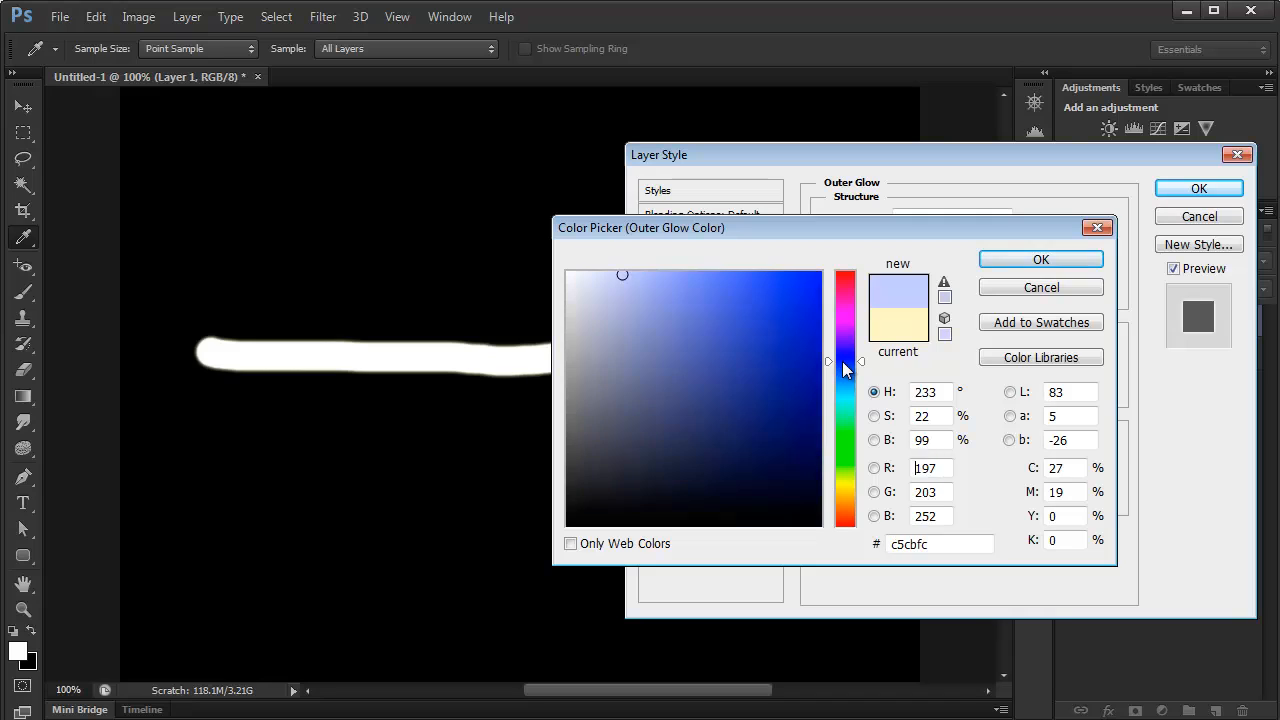
left_click_drag(800, 317, 821, 311)
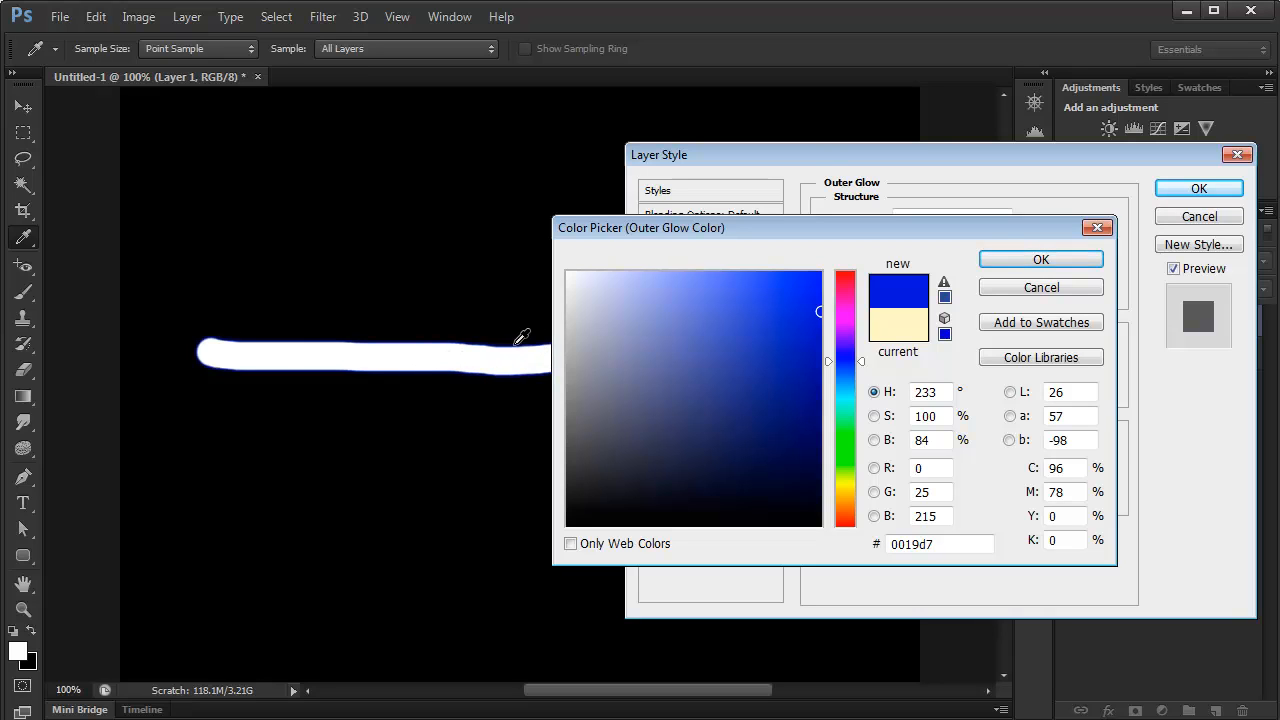
left_click(1041, 260)
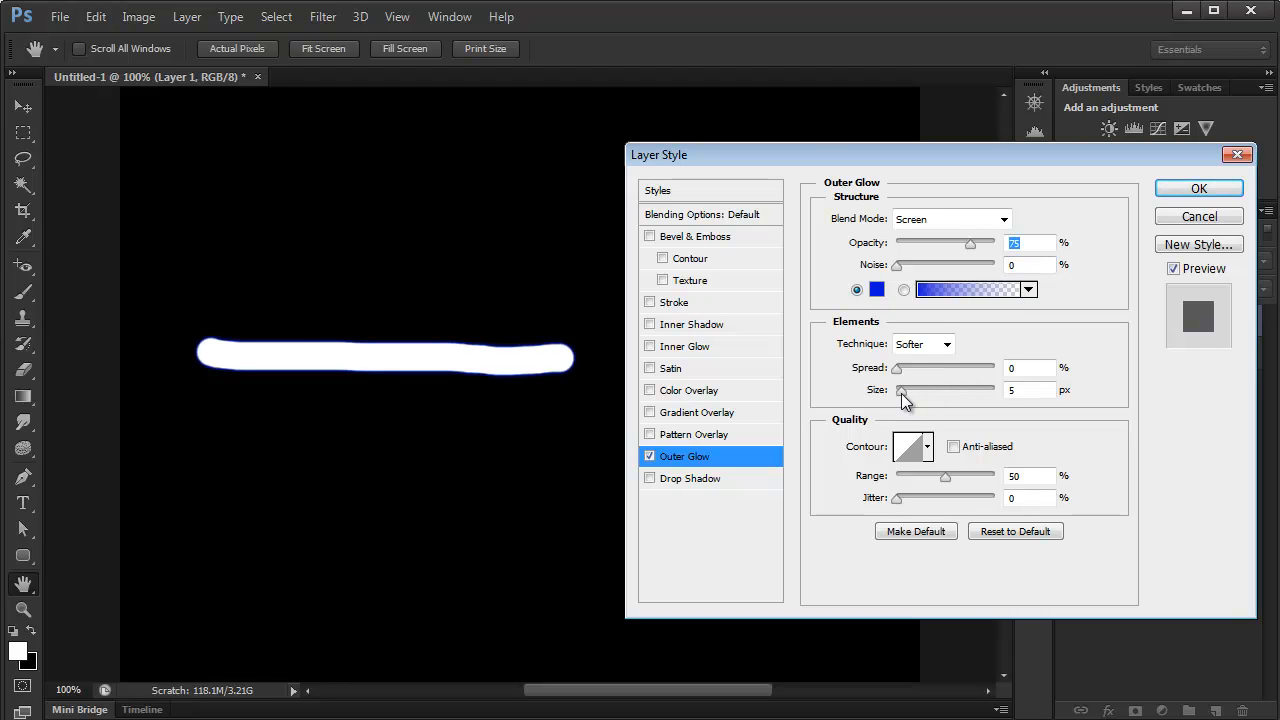
mouse_move(902, 395)
left_mouse_down()
mouse_move(900, 369)
mouse_move(912, 370)
left_mouse_up()
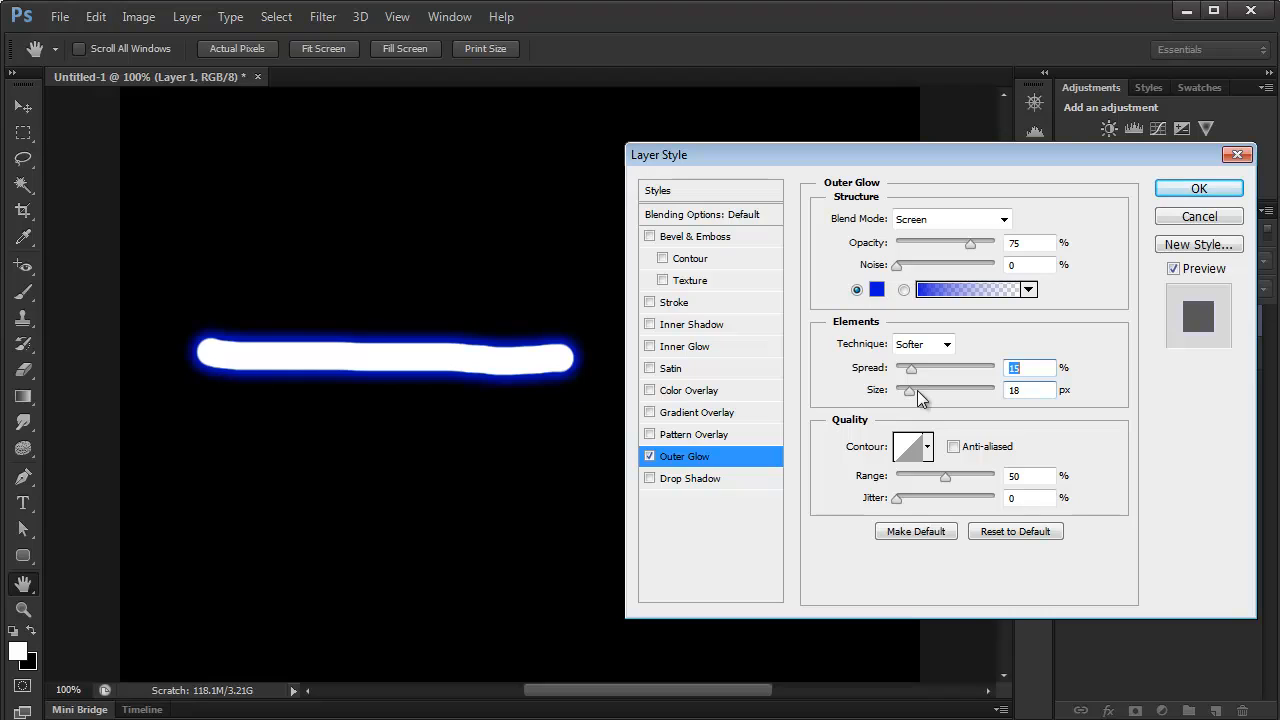
left_click(1194, 190)
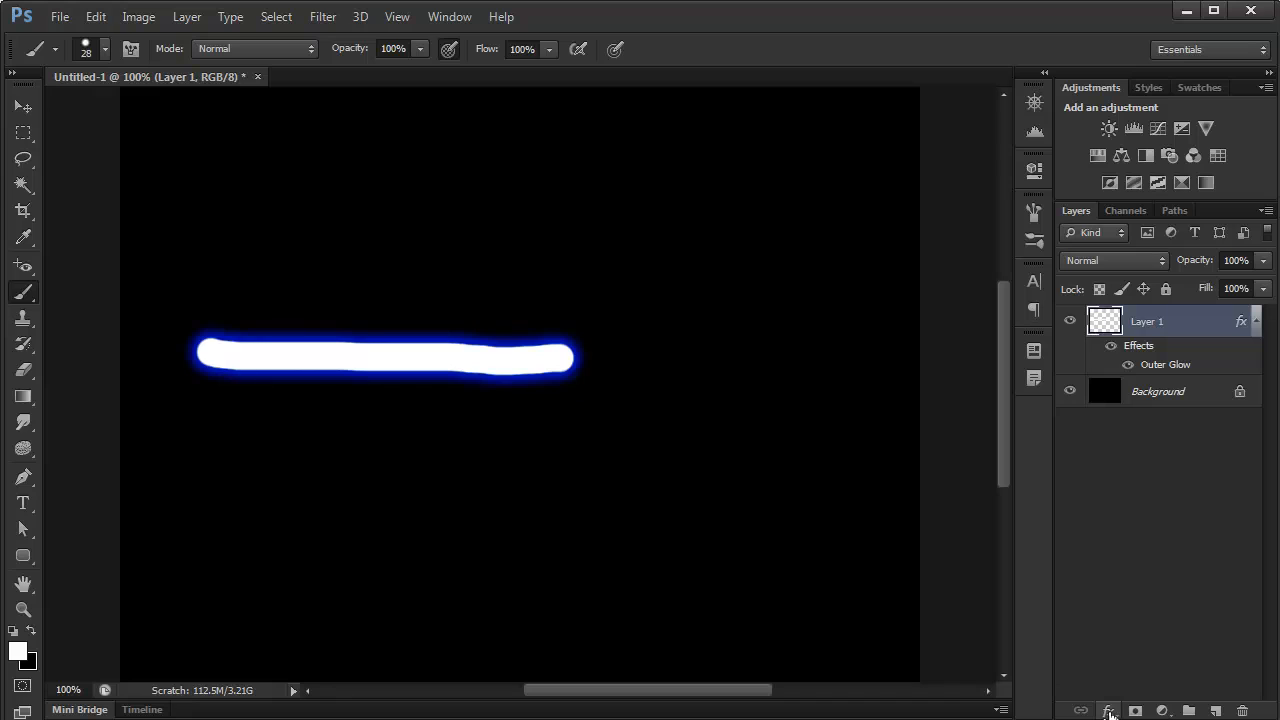
Add a Bevel & Emboss effect to the painted stroke's layer, keeping the stroke in view beside the settings
left_click(1109, 711)
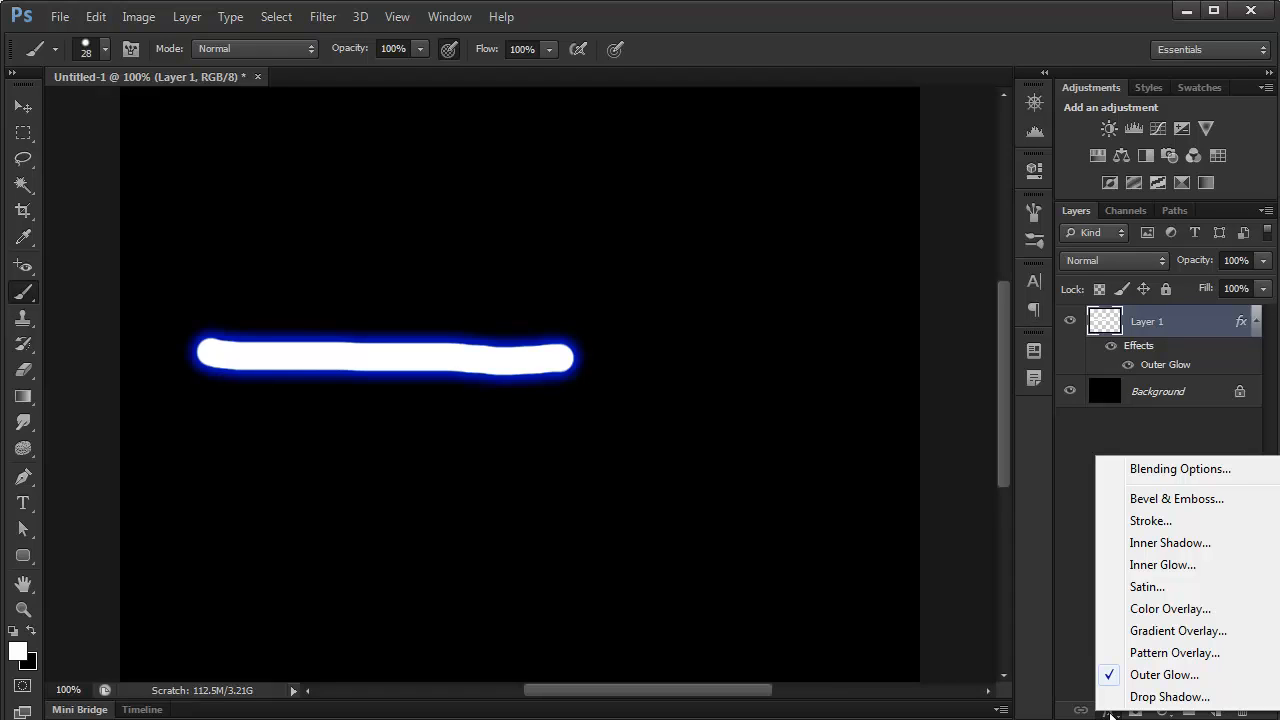
left_click(1212, 504)
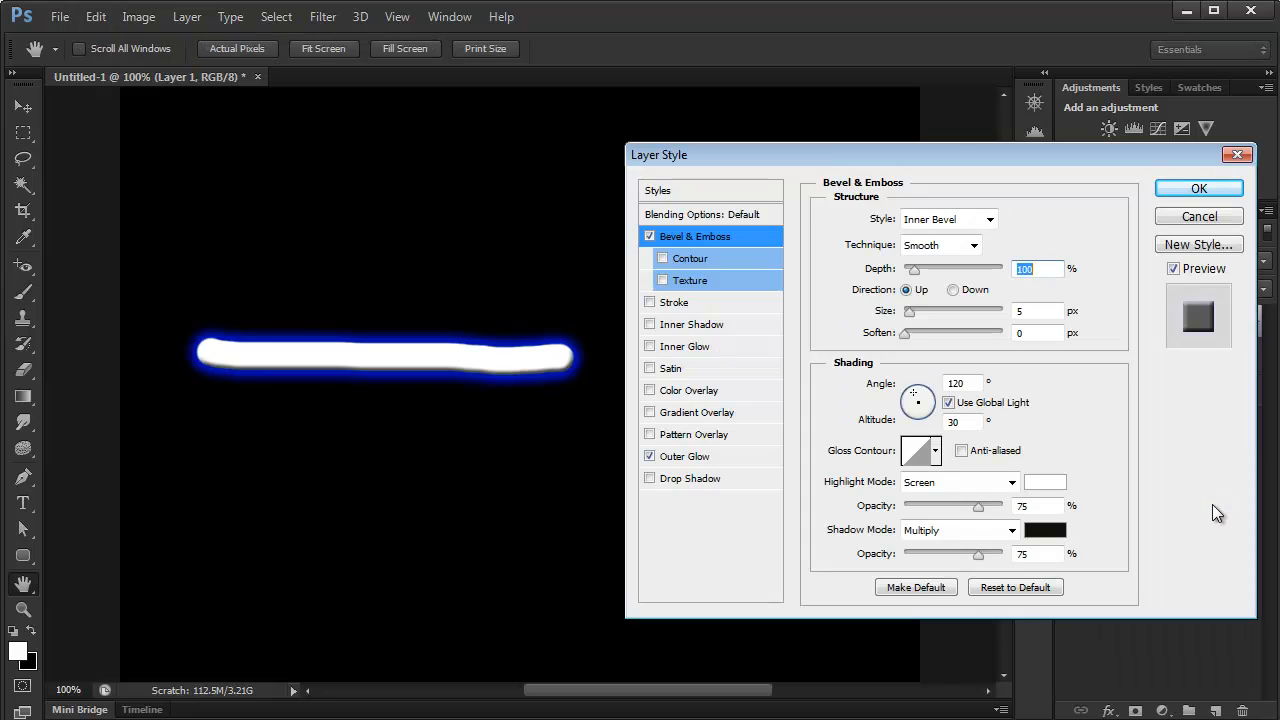
left_click_drag(942, 158, 919, 196)
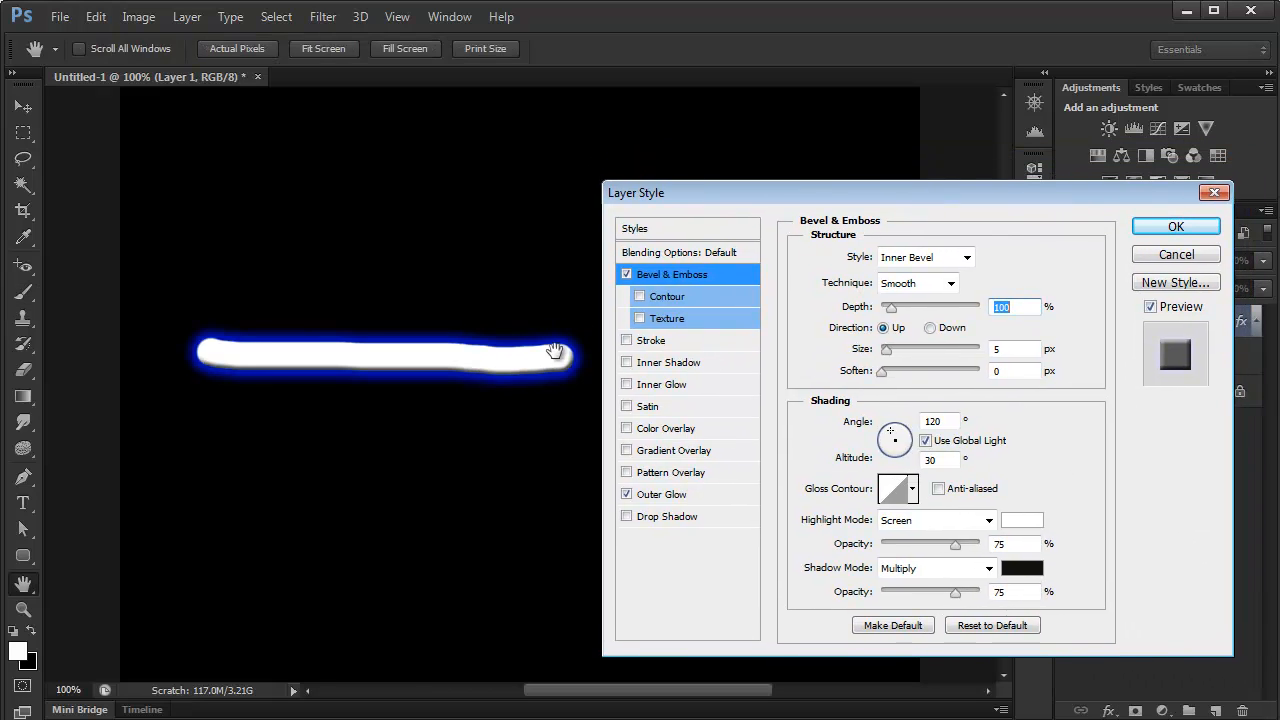
Try the Outer Bevel, Emboss, Pillow Emboss and Stroke Emboss styles on the stroke, returning to Inner Bevel
left_click(966, 257)
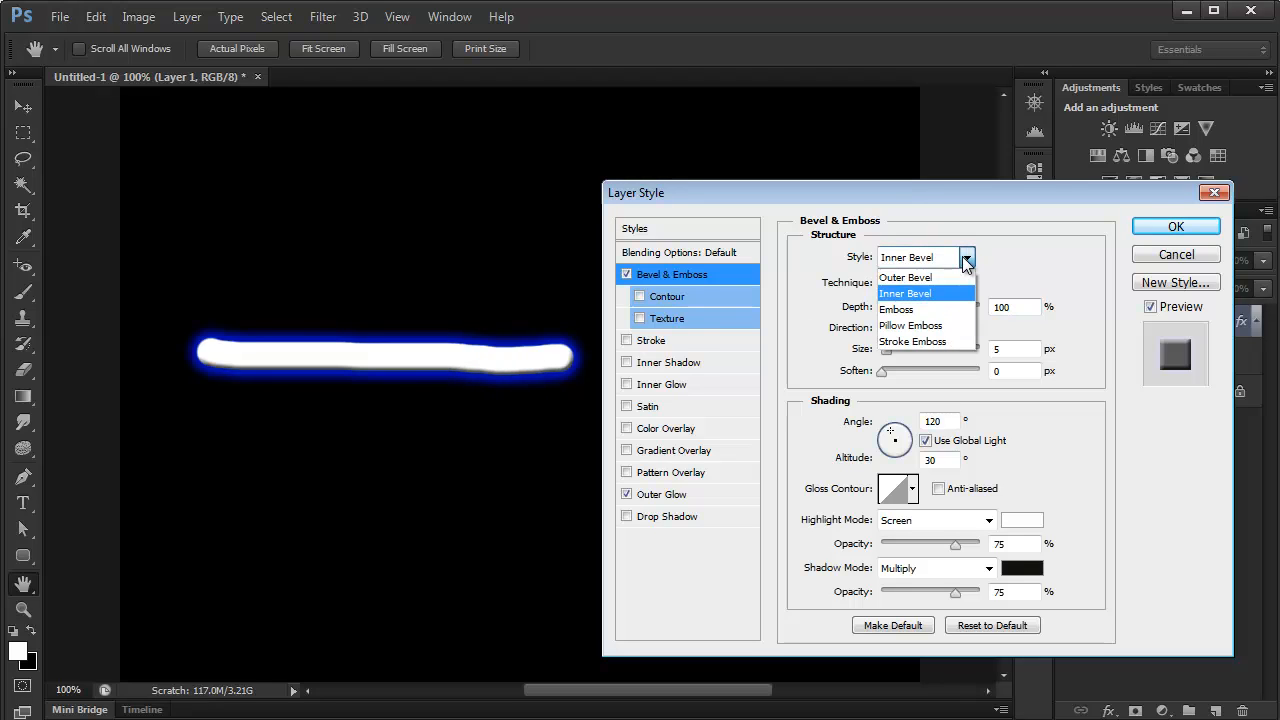
left_click(923, 278)
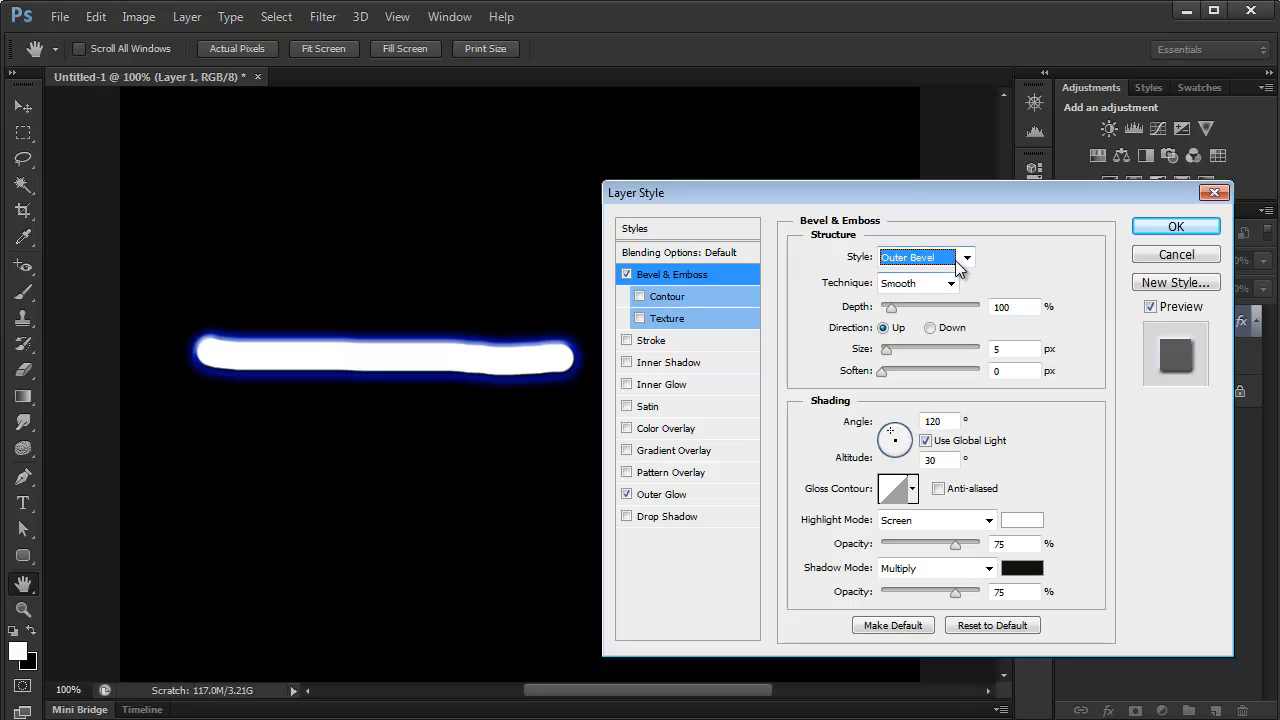
left_click(963, 259)
left_click(935, 293)
left_click(966, 257)
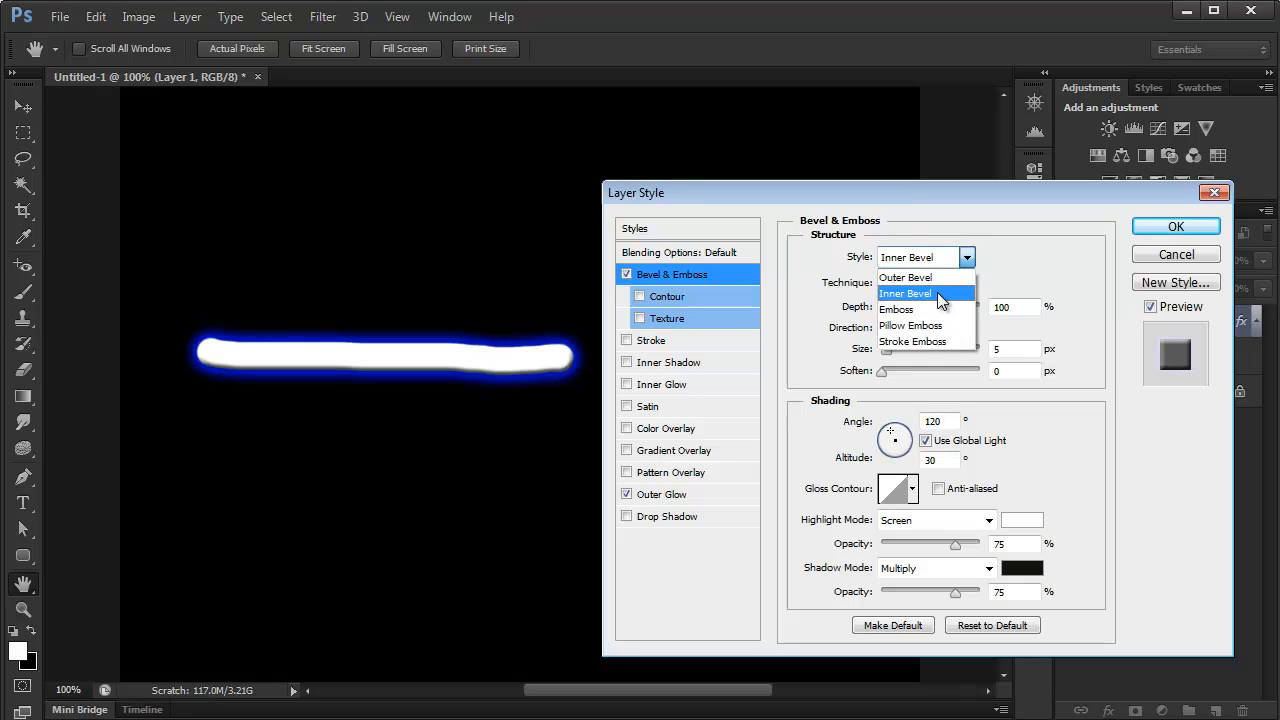
left_click(938, 305)
left_click(966, 258)
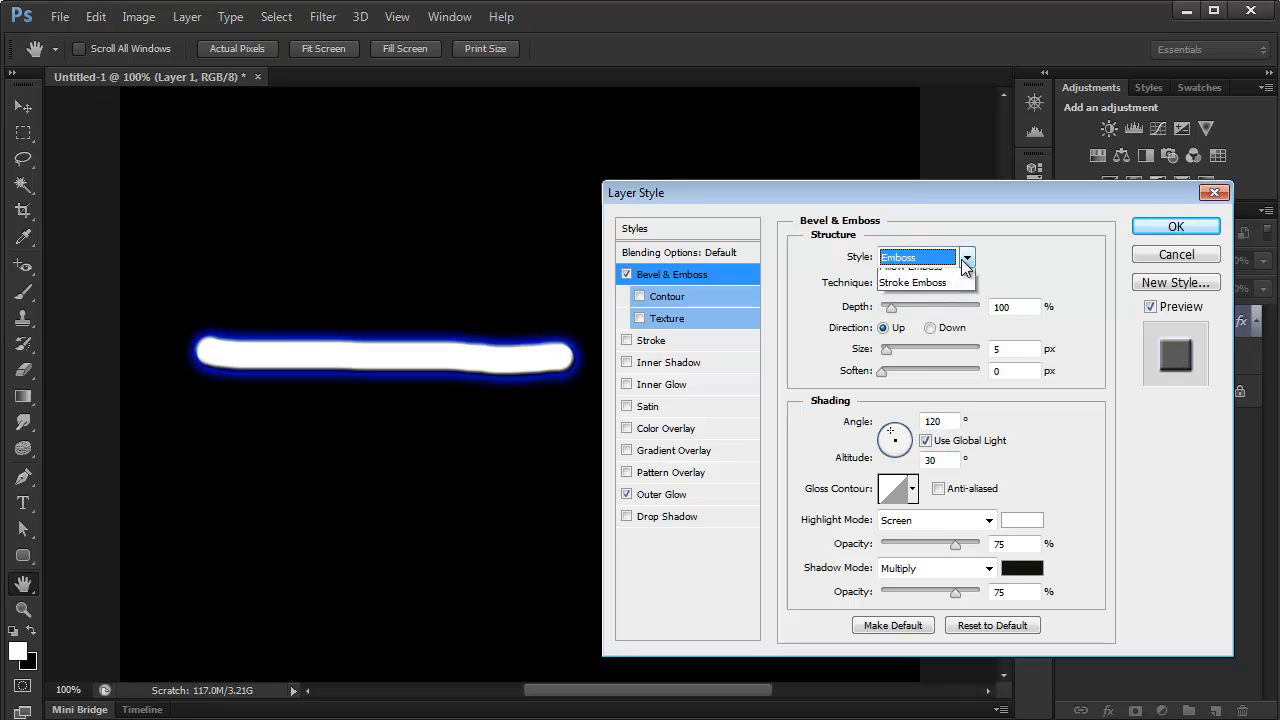
left_click(930, 326)
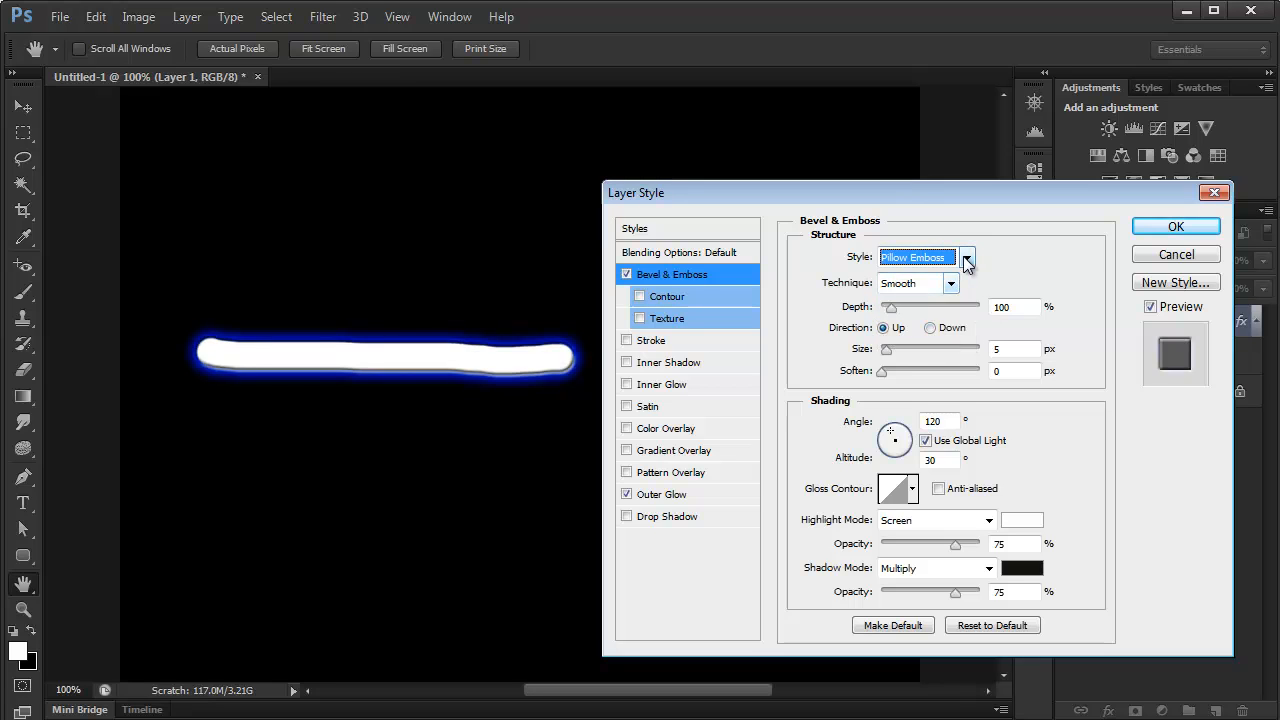
left_click(966, 258)
left_click(936, 342)
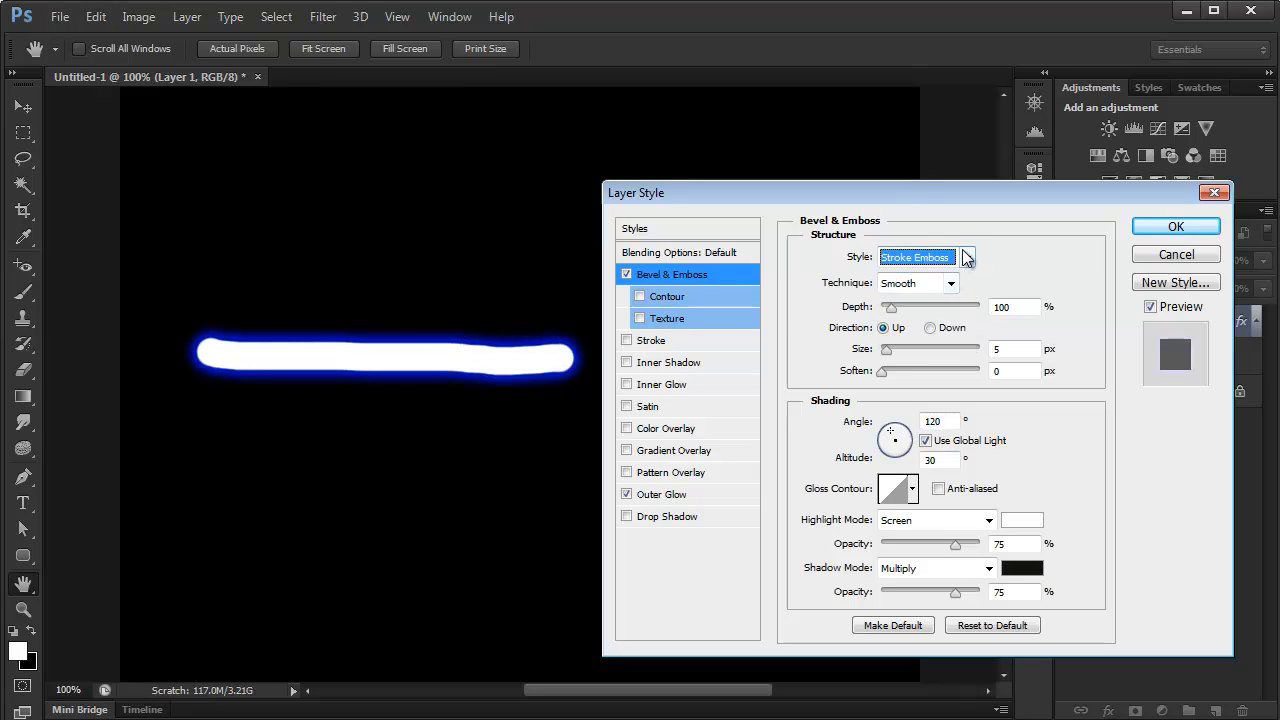
left_click(966, 258)
left_click(925, 293)
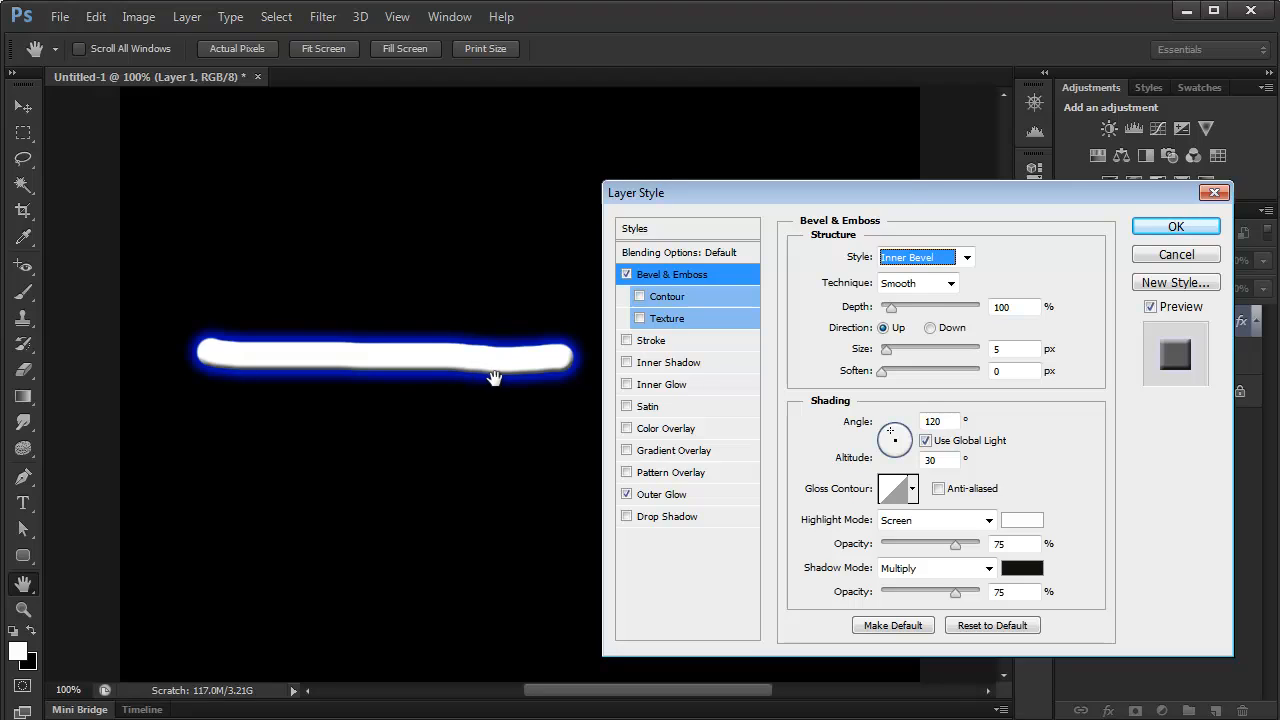
Try the Chisel Hard and Chisel Soft techniques and the Down direction, returning to Smooth and Up
left_click(953, 287)
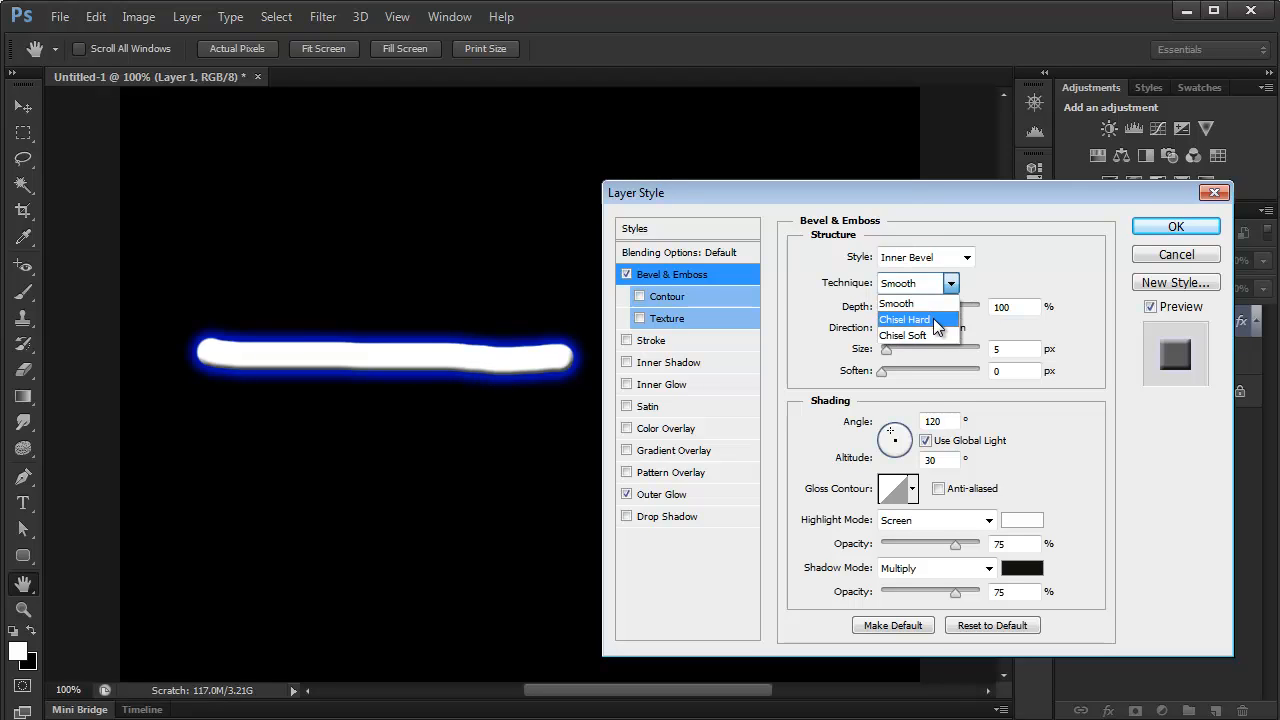
left_click(930, 316)
left_click(948, 290)
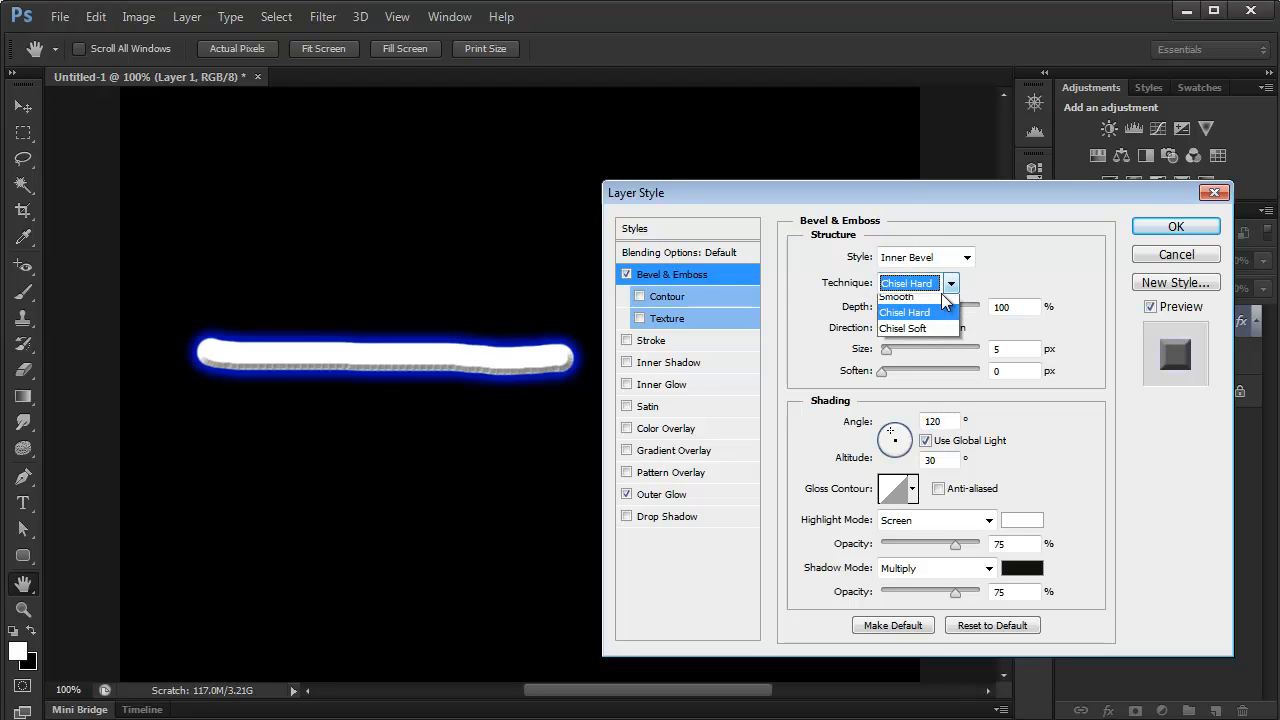
left_click(930, 334)
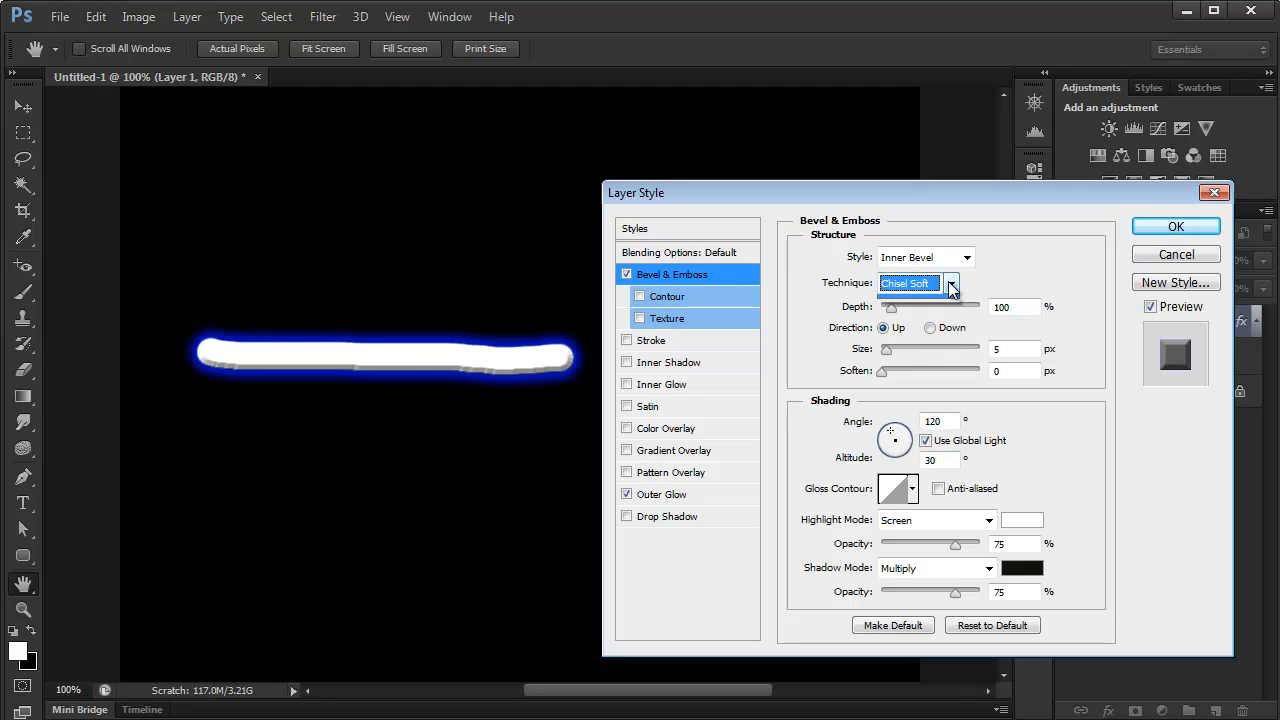
left_click(951, 284)
left_click(928, 302)
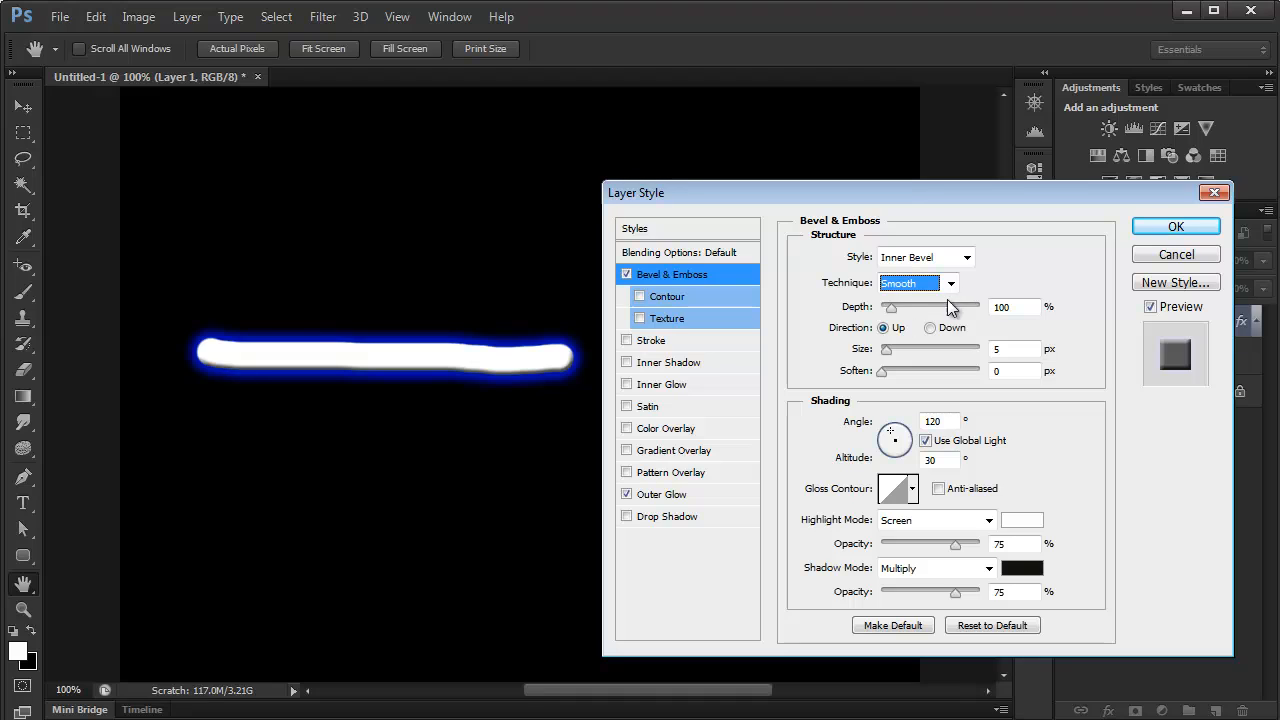
left_click(931, 329)
left_click(884, 328)
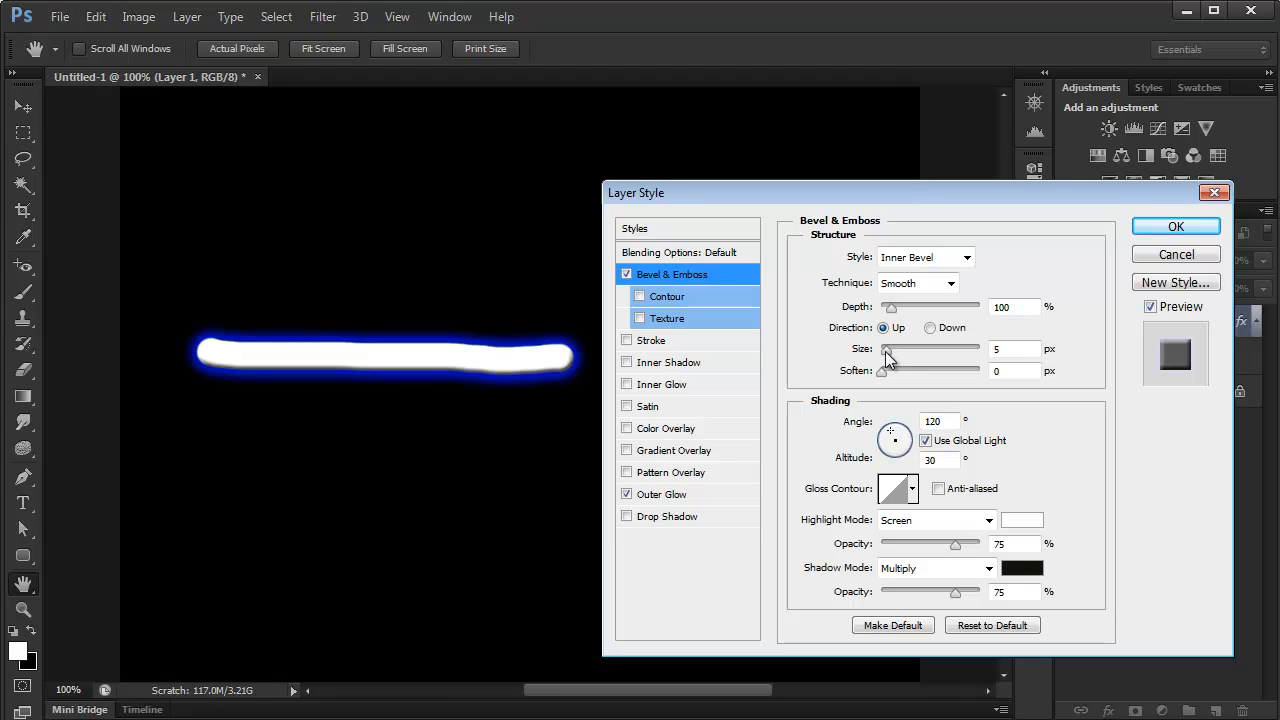
Set the bevel's size to 7 px and soften to 2 px, and apply the layer style
left_click_drag(885, 353, 888, 352)
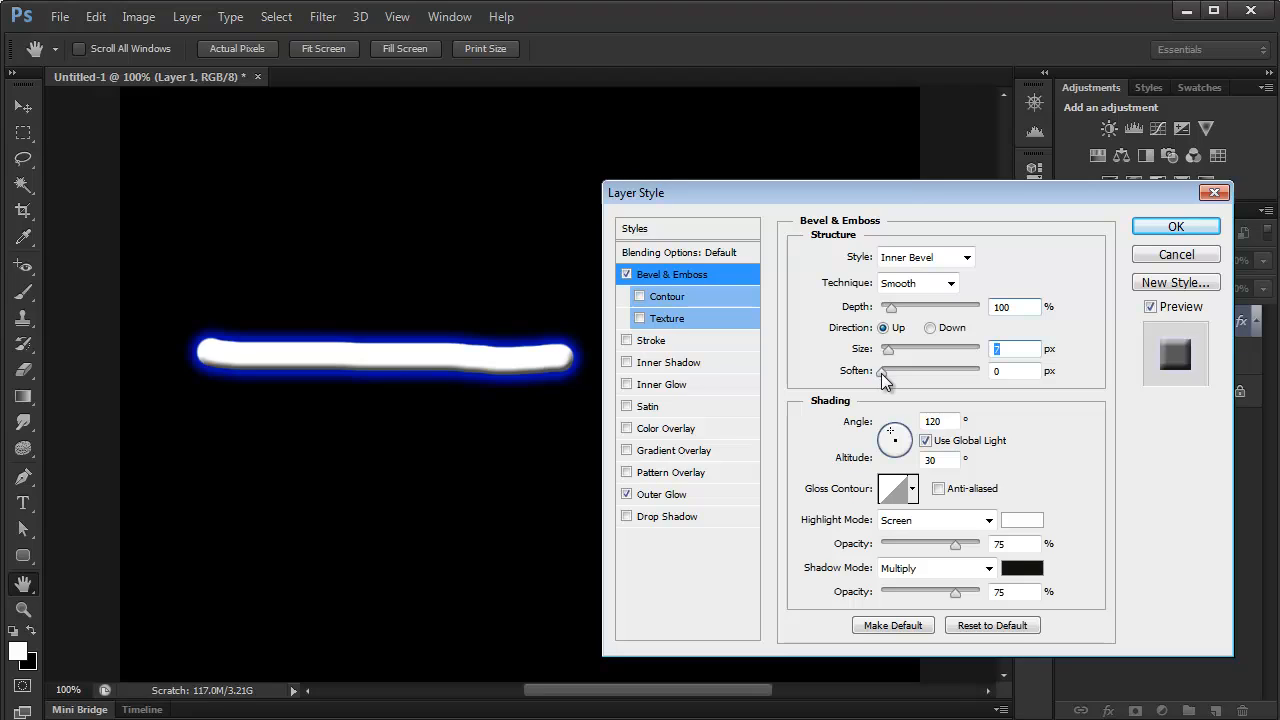
left_click_drag(882, 374, 894, 375)
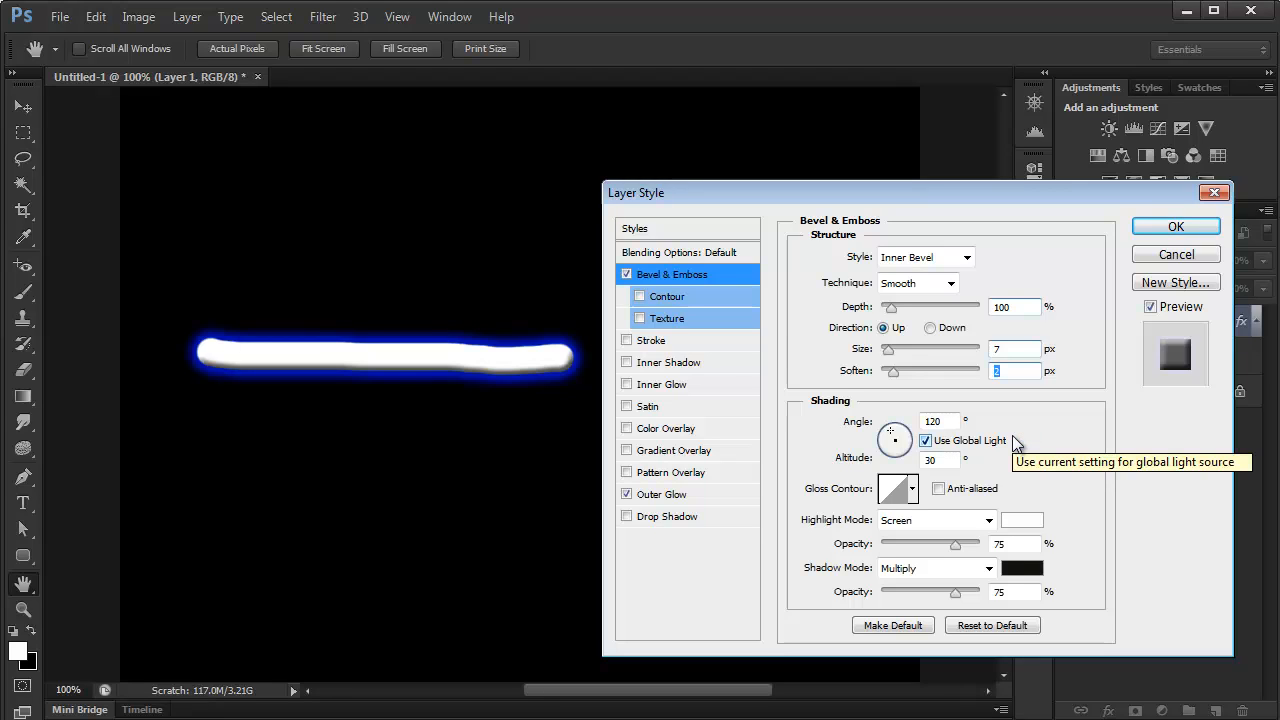
left_click(1170, 227)
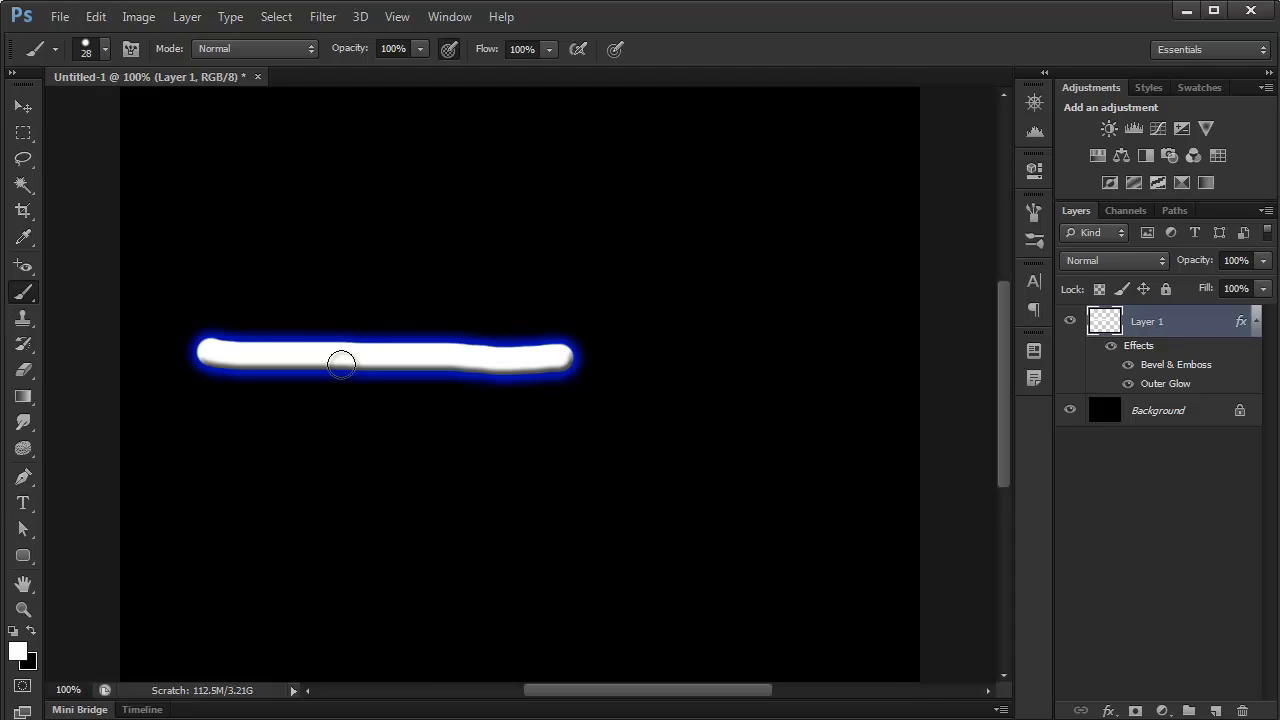
Move the stroke slightly up and to the right, and try deleting its layer, undoing the deletion
left_click(25, 108)
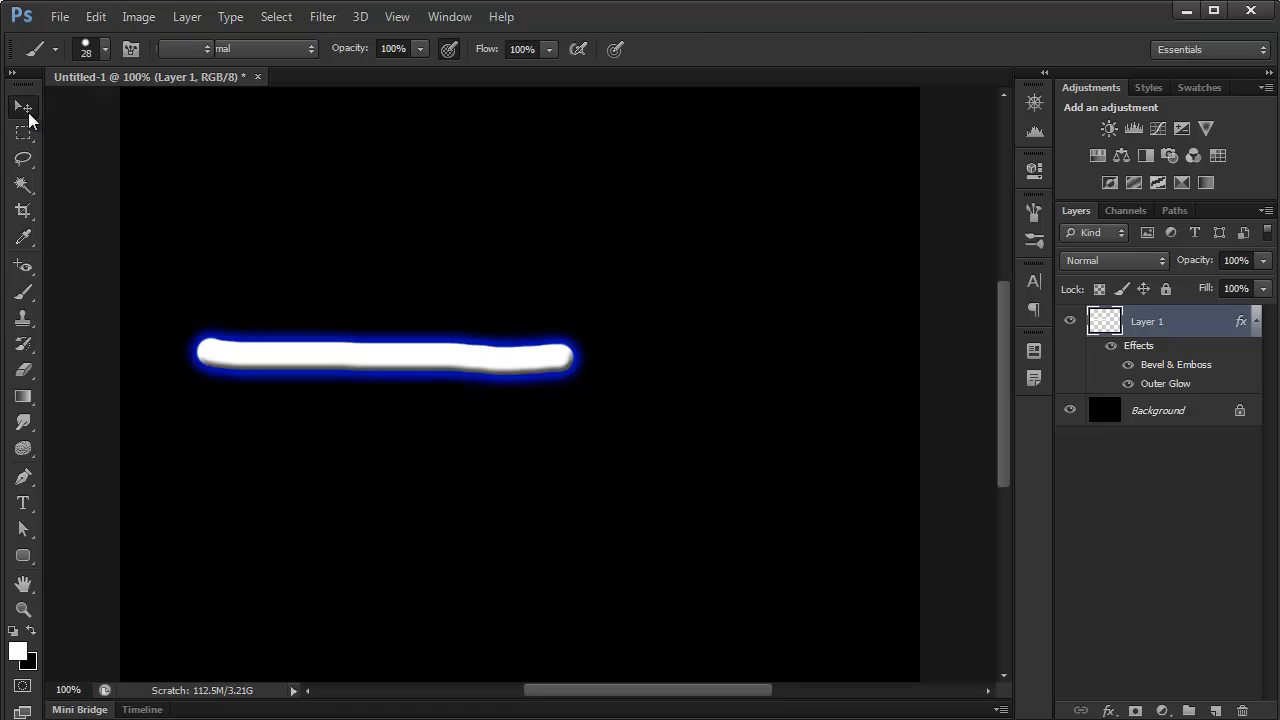
mouse_move(375, 360)
left_mouse_down()
mouse_move(411, 374)
mouse_move(425, 342)
left_mouse_up()
key("Delete")
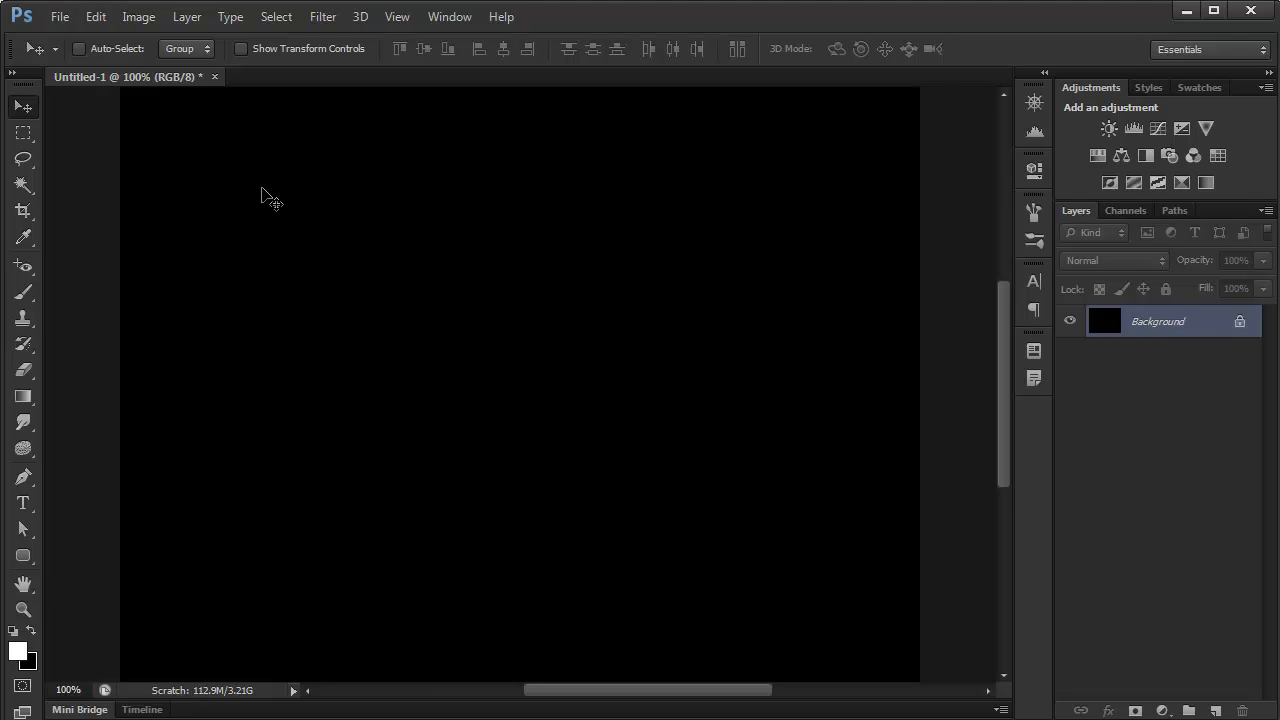
key("ctrl+z")
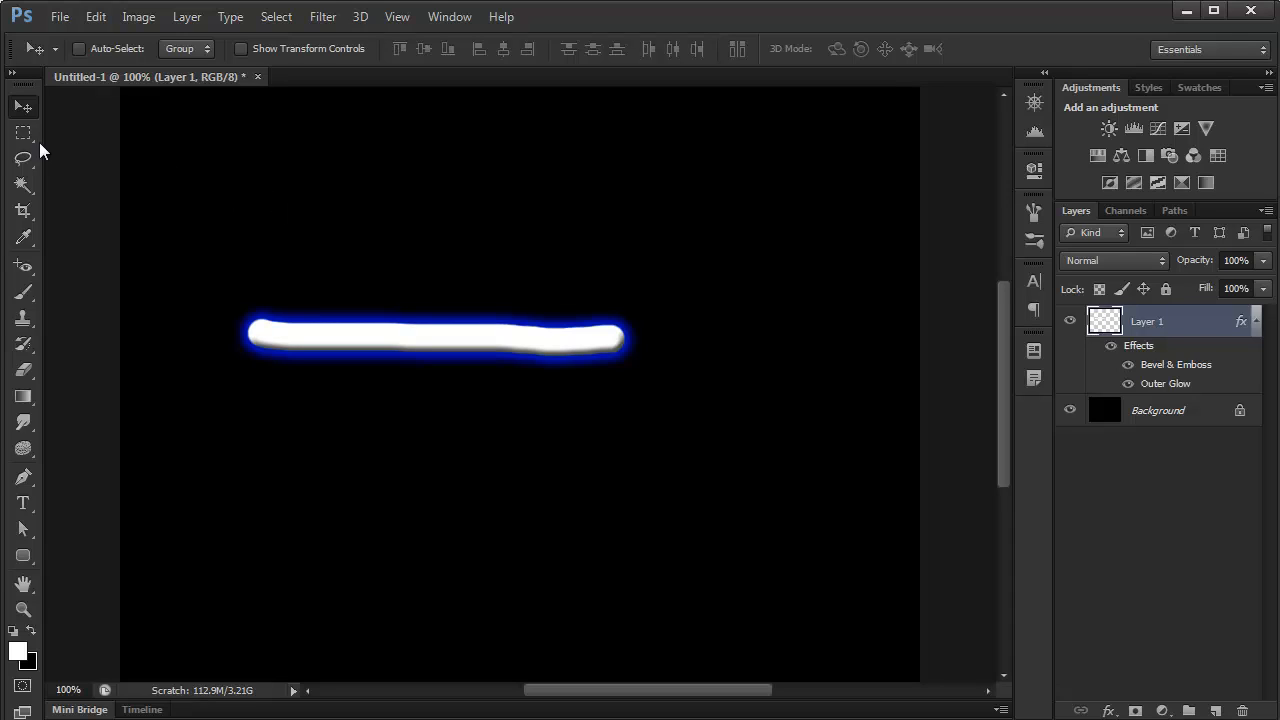
Erase the painted stroke from its layer using a rectangular marquee selection around it, and deselect
left_click(29, 135)
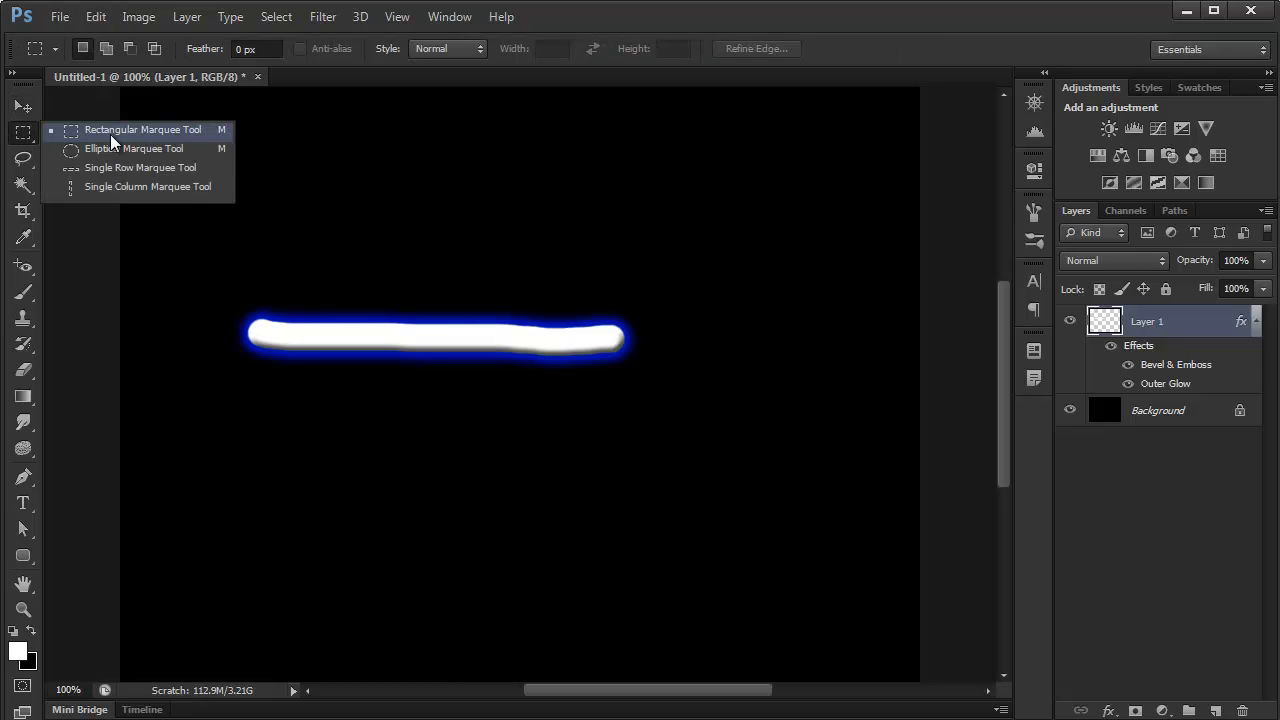
left_click(135, 133)
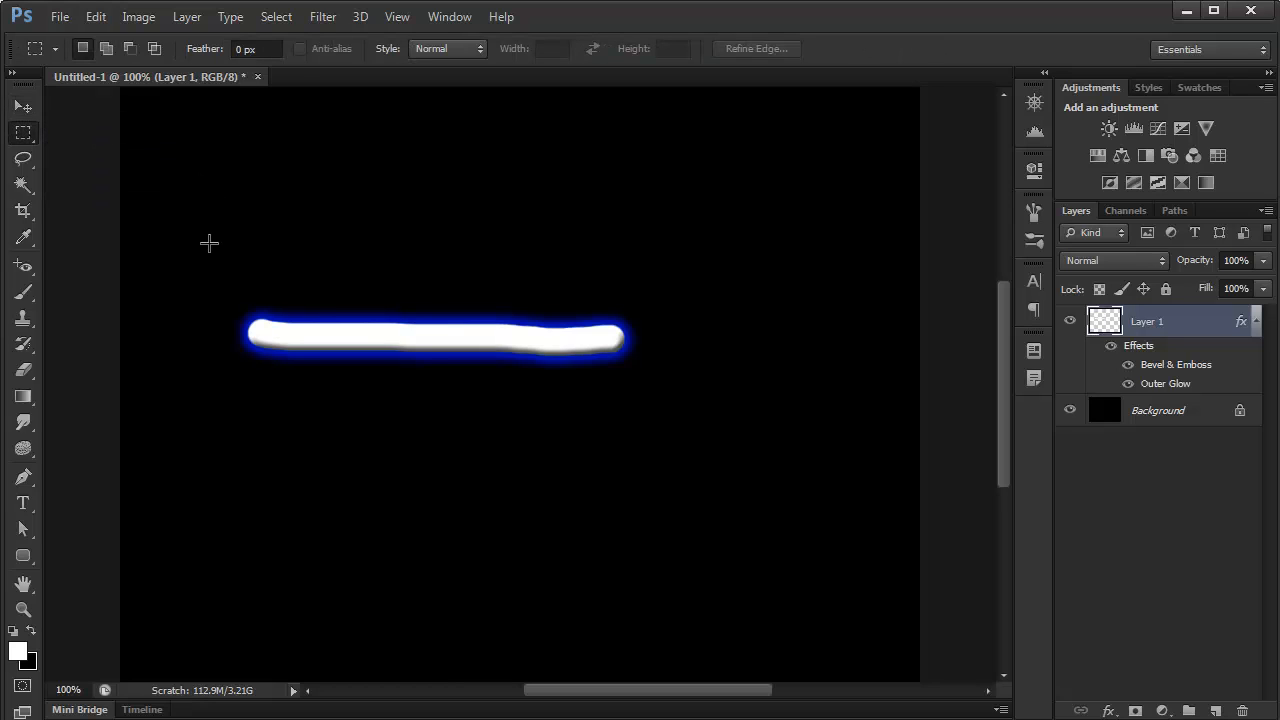
mouse_move(214, 248)
left_mouse_down()
mouse_move(418, 355)
mouse_move(629, 400)
mouse_move(664, 423)
left_mouse_up()
key("Delete")
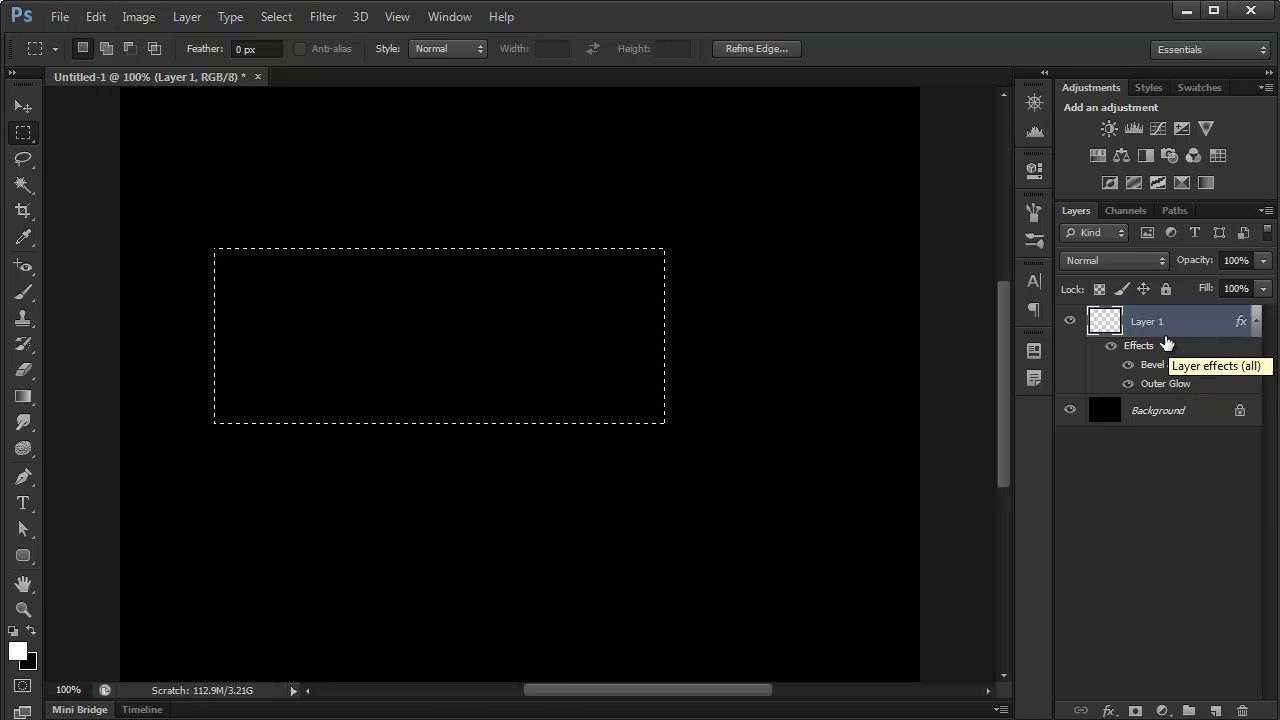
left_click(280, 18)
left_click(300, 57)
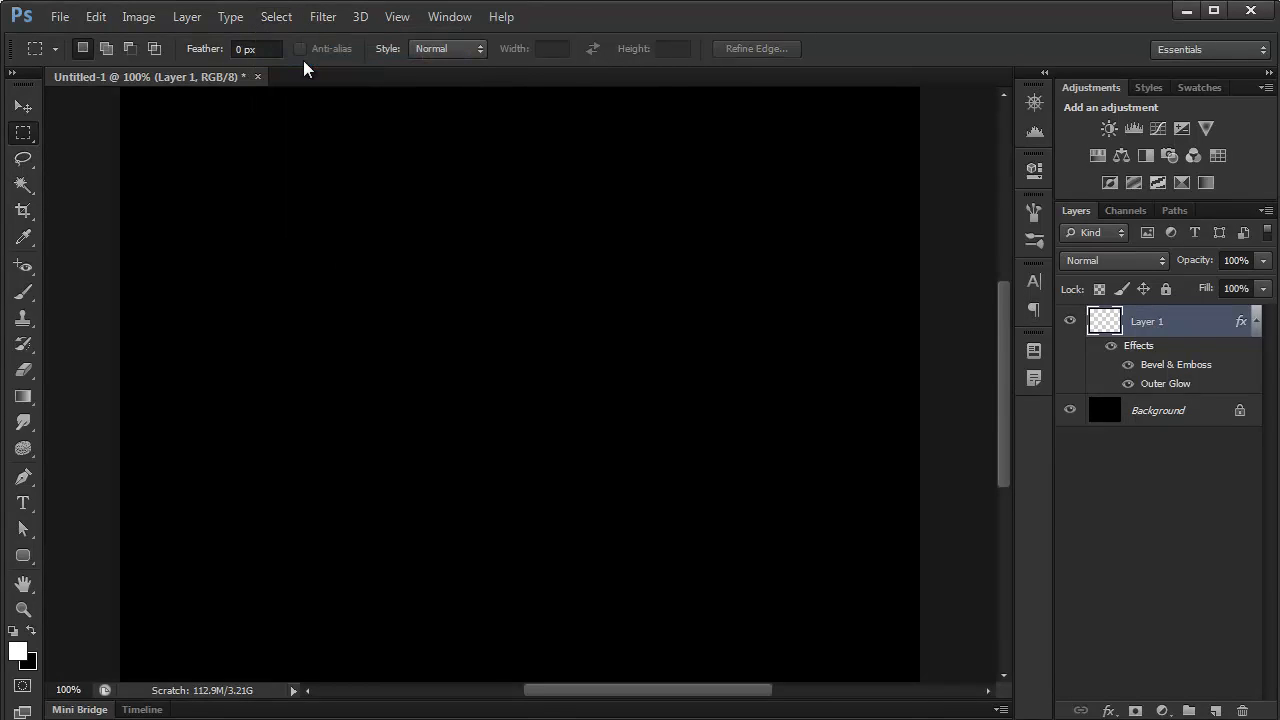
Activate the Brush tool and reduce the brush size to 15 px
left_click_drag(23, 291, 82, 292)
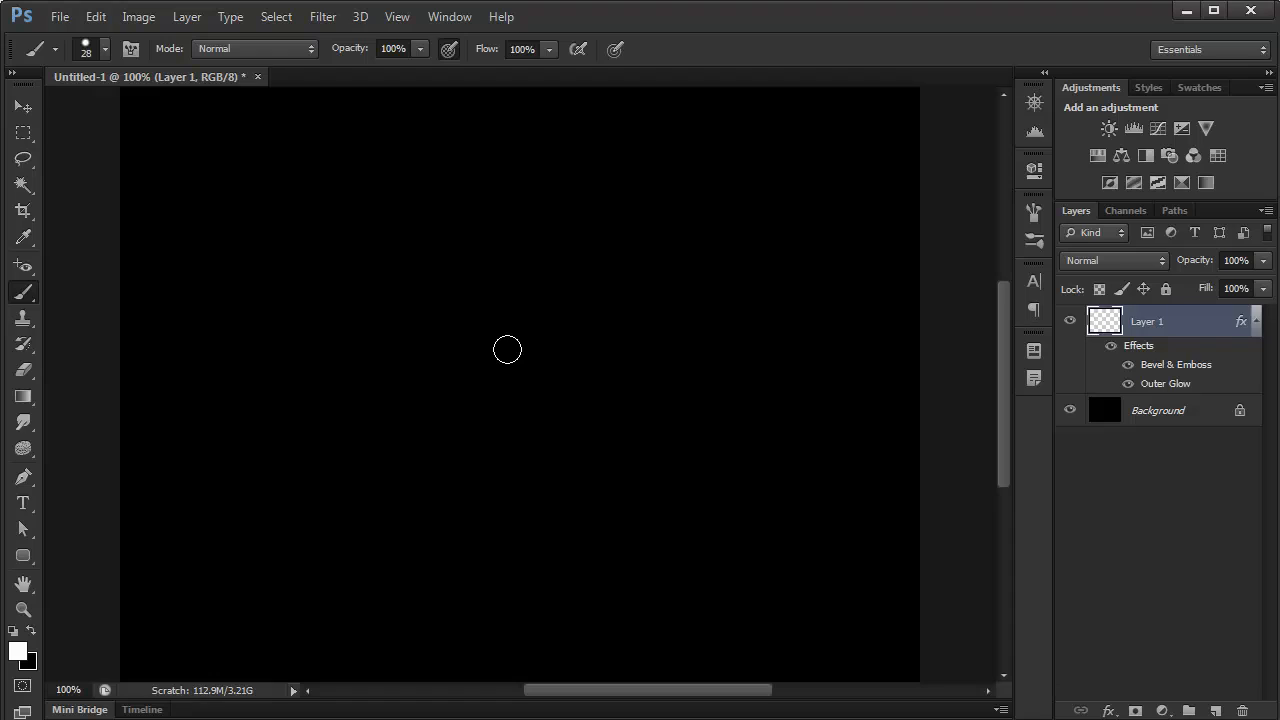
key("bracketleft")
key("bracketleft")
key("bracketleft")
key("bracketleft")
key("bracketleft")
key("bracketleft")
key("bracketleft")
key("bracketleft")
key("bracketleft")
key("bracketleft")
key("bracketleft")
key("bracketleft")
key("bracketleft")
key("bracketright")
key("bracketright")
key("bracketright")
key("bracketright")
Paint a handwritten first name in white across the middle of the canvas on the styled layer
mouse_move(219, 407)
left_mouse_down()
mouse_move(267, 394)
mouse_move(282, 331)
mouse_move(288, 415)
mouse_move(316, 321)
mouse_move(319, 394)
mouse_move(350, 436)
left_mouse_up()
mouse_move(389, 374)
left_mouse_down()
mouse_move(389, 412)
mouse_move(430, 417)
mouse_move(412, 376)
mouse_move(382, 380)
mouse_move(470, 428)
left_mouse_up()
mouse_move(494, 382)
left_mouse_down()
mouse_move(525, 422)
mouse_move(534, 373)
mouse_move(571, 353)
left_mouse_up()
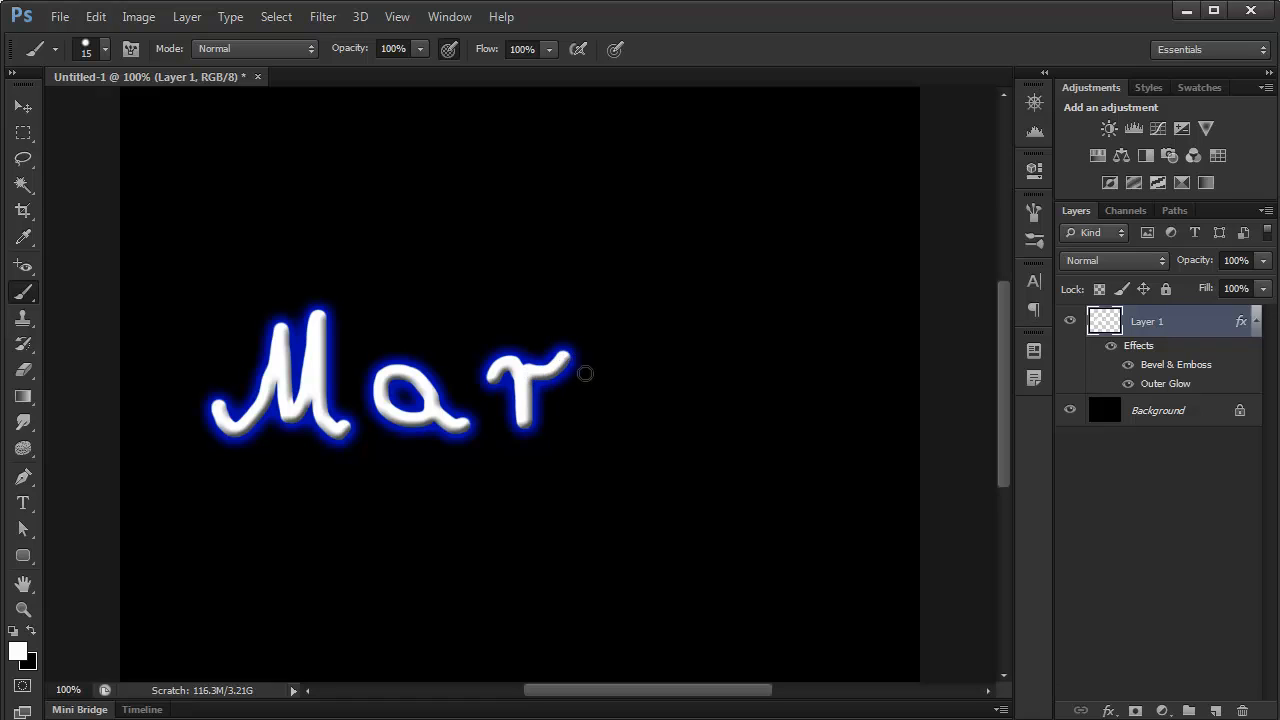
mouse_move(614, 405)
left_mouse_down()
mouse_move(600, 397)
mouse_move(690, 450)
left_mouse_up()
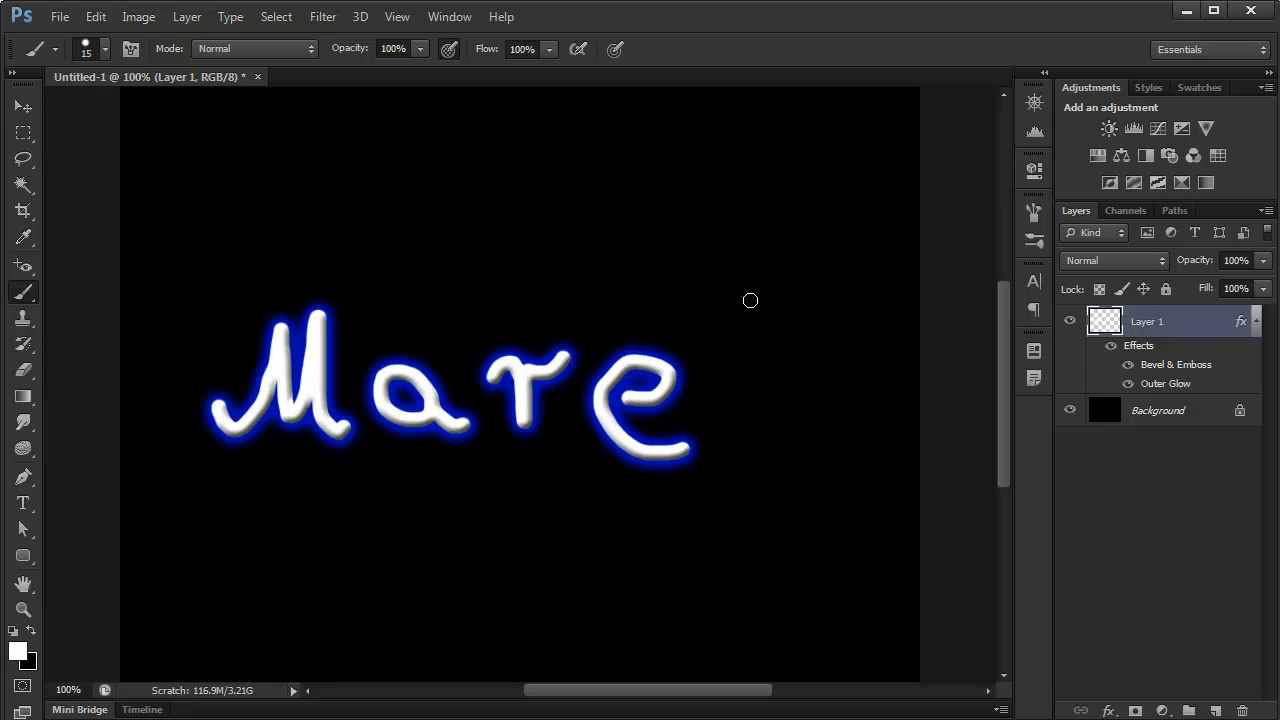
left_click_drag(749, 297, 754, 455)
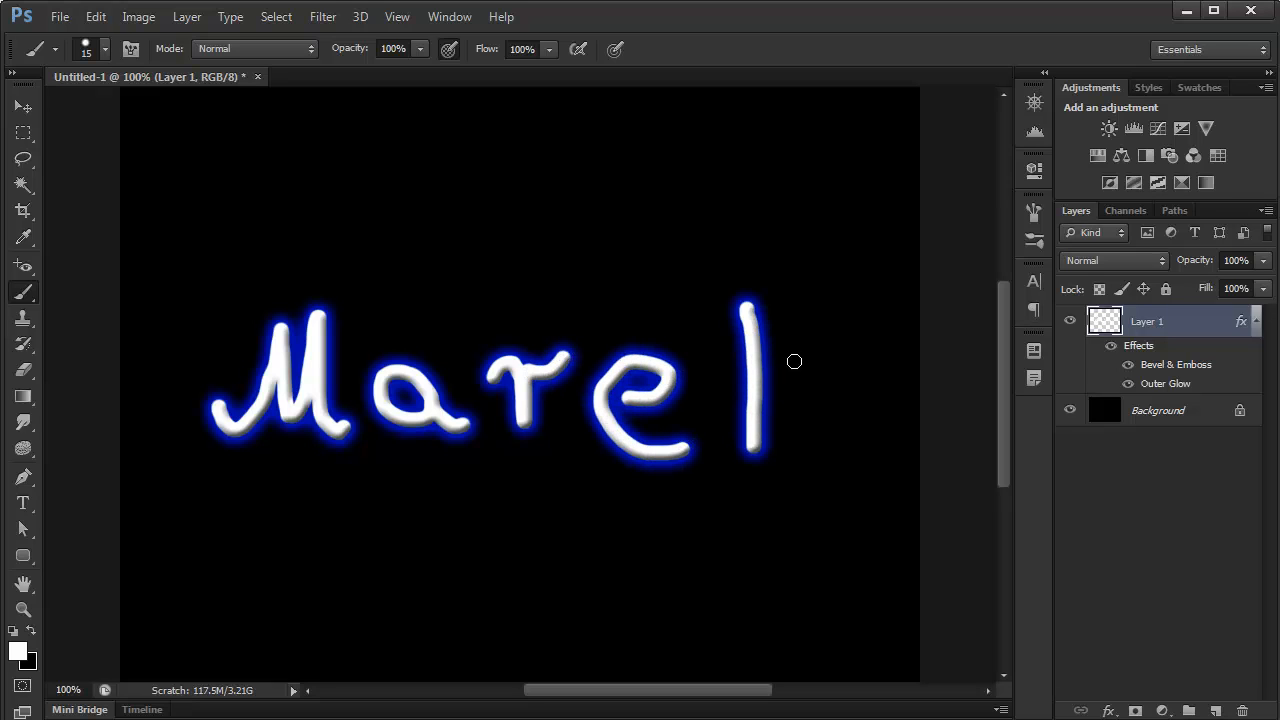
mouse_move(794, 360)
left_mouse_down()
mouse_move(739, 397)
mouse_move(811, 440)
left_mouse_up()
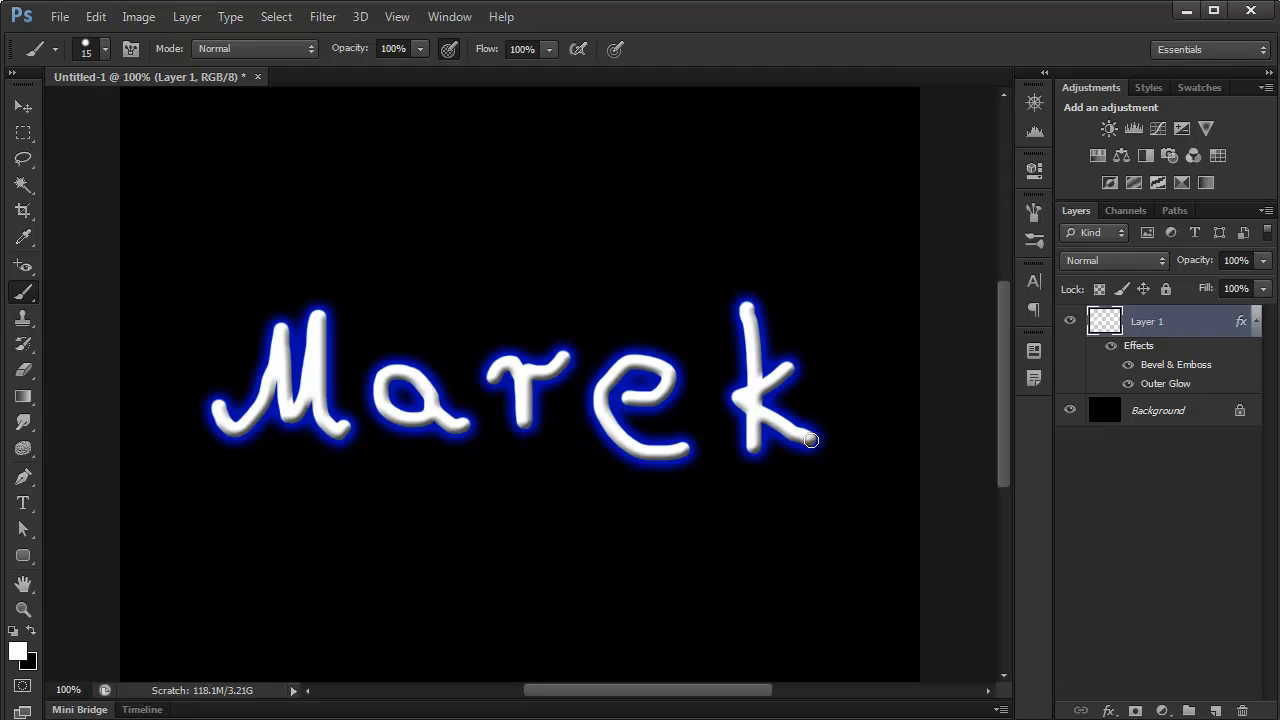
Reopen the lettering layer's style and set the outer glow's spread to 2% and size to 16 px
double_click(1212, 322)
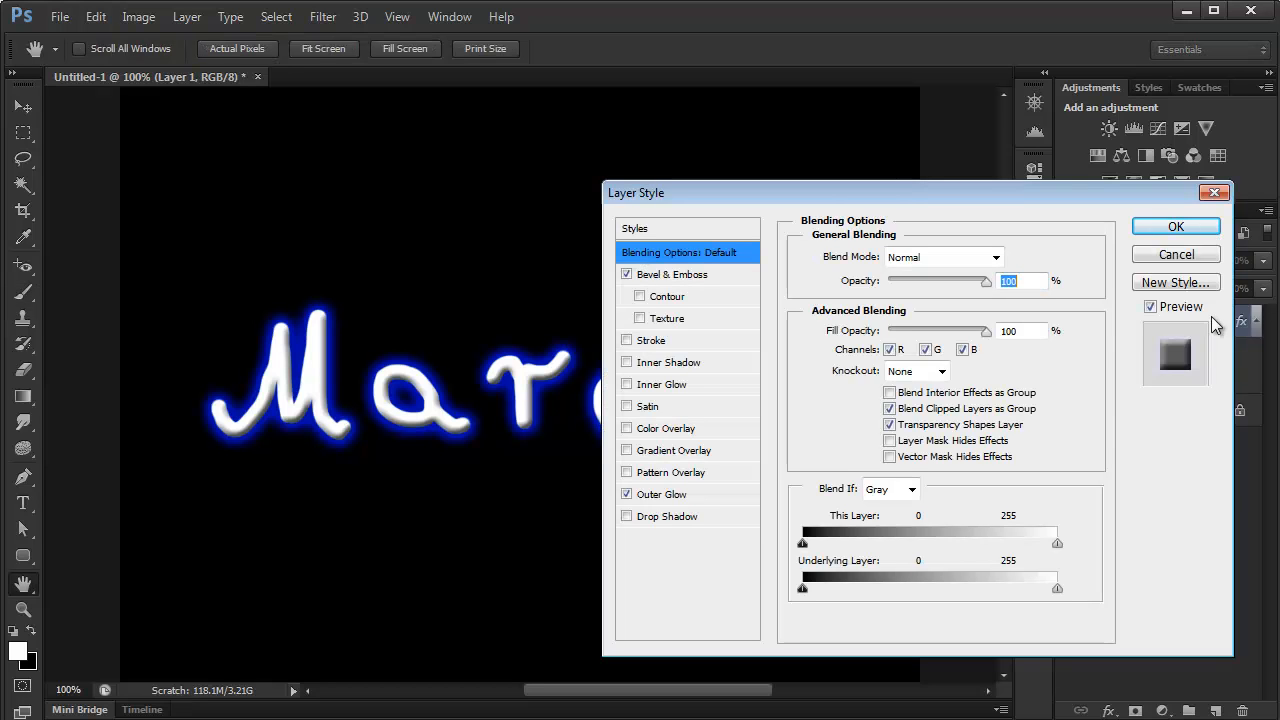
left_click_drag(800, 200, 1046, 231)
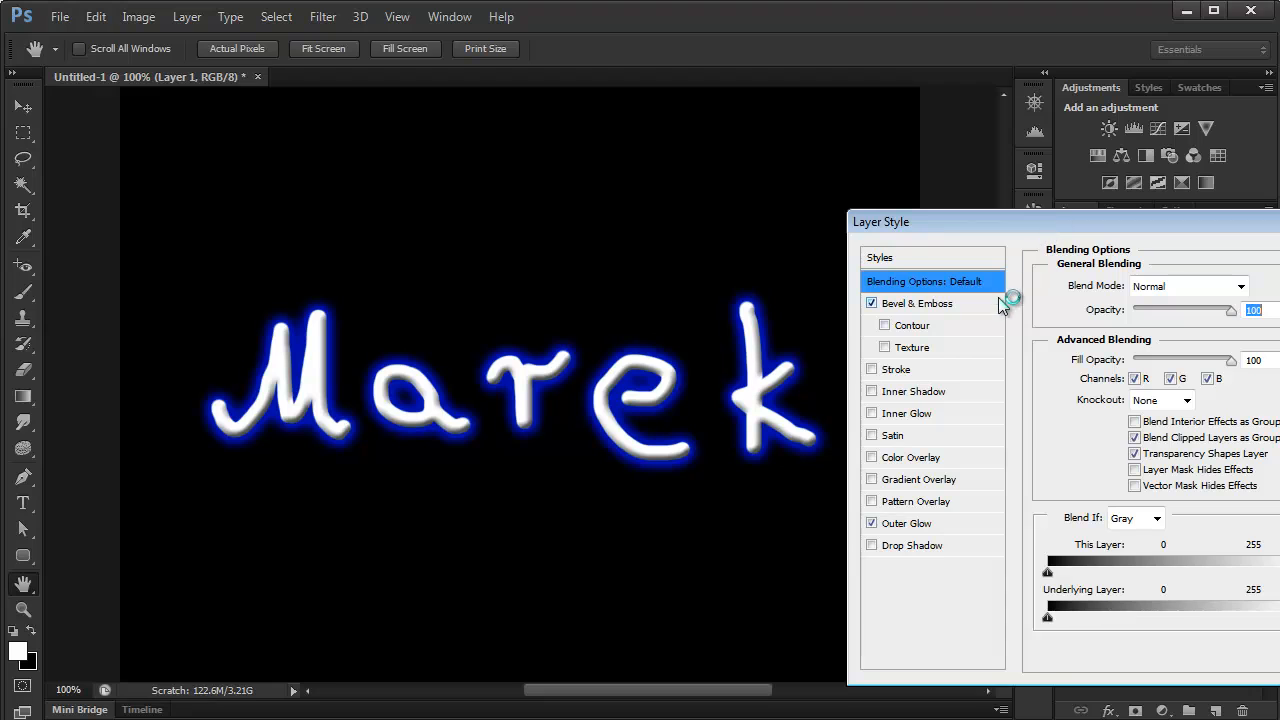
left_click(926, 526)
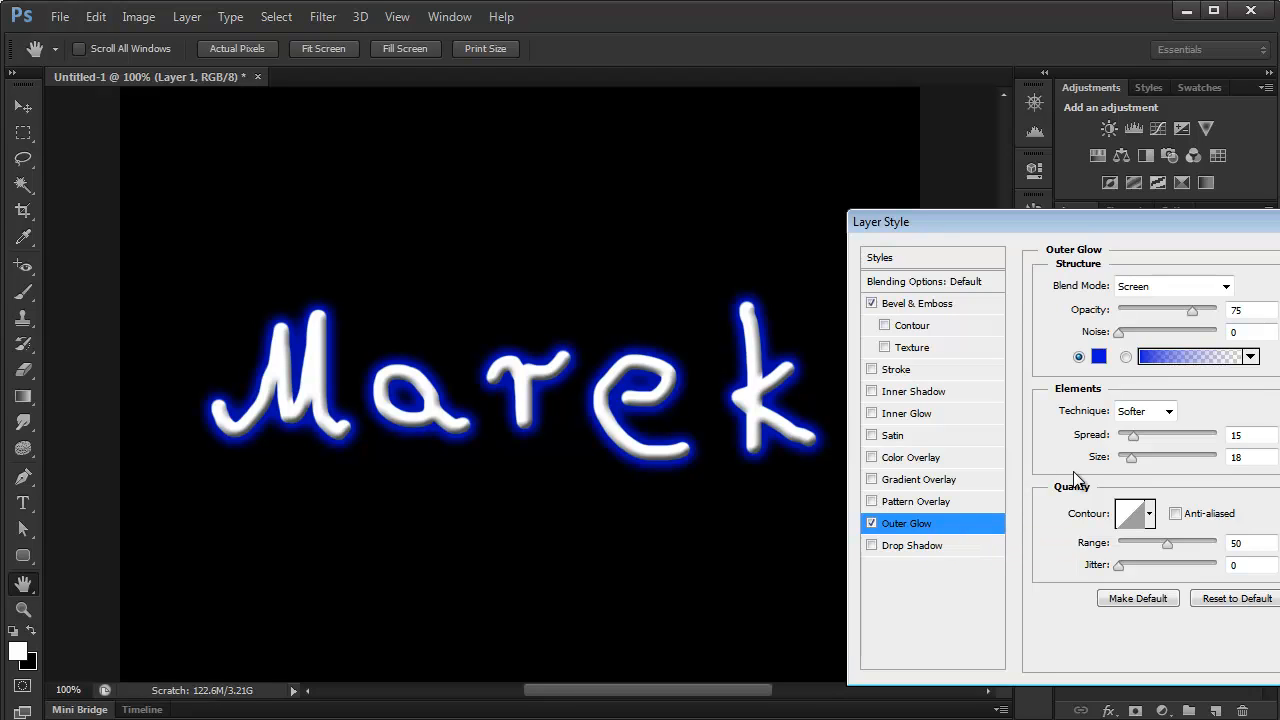
left_click_drag(1132, 461, 1081, 447)
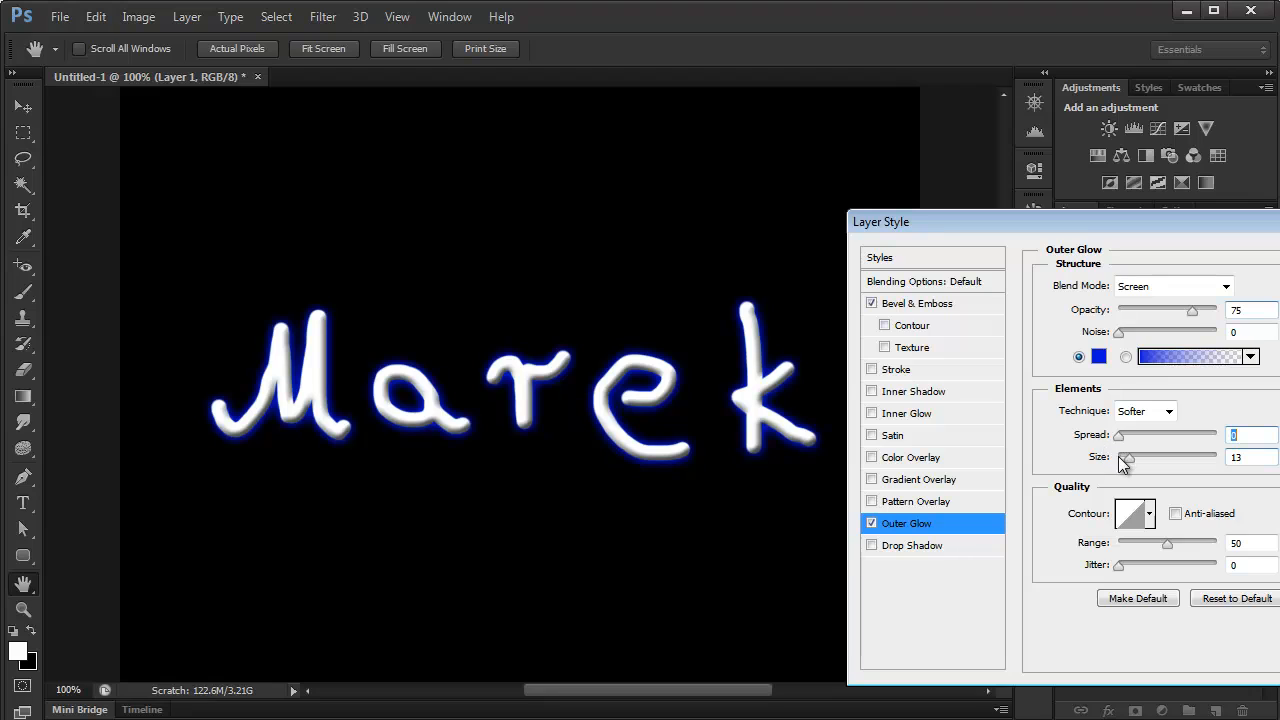
left_click_drag(1131, 468, 1134, 468)
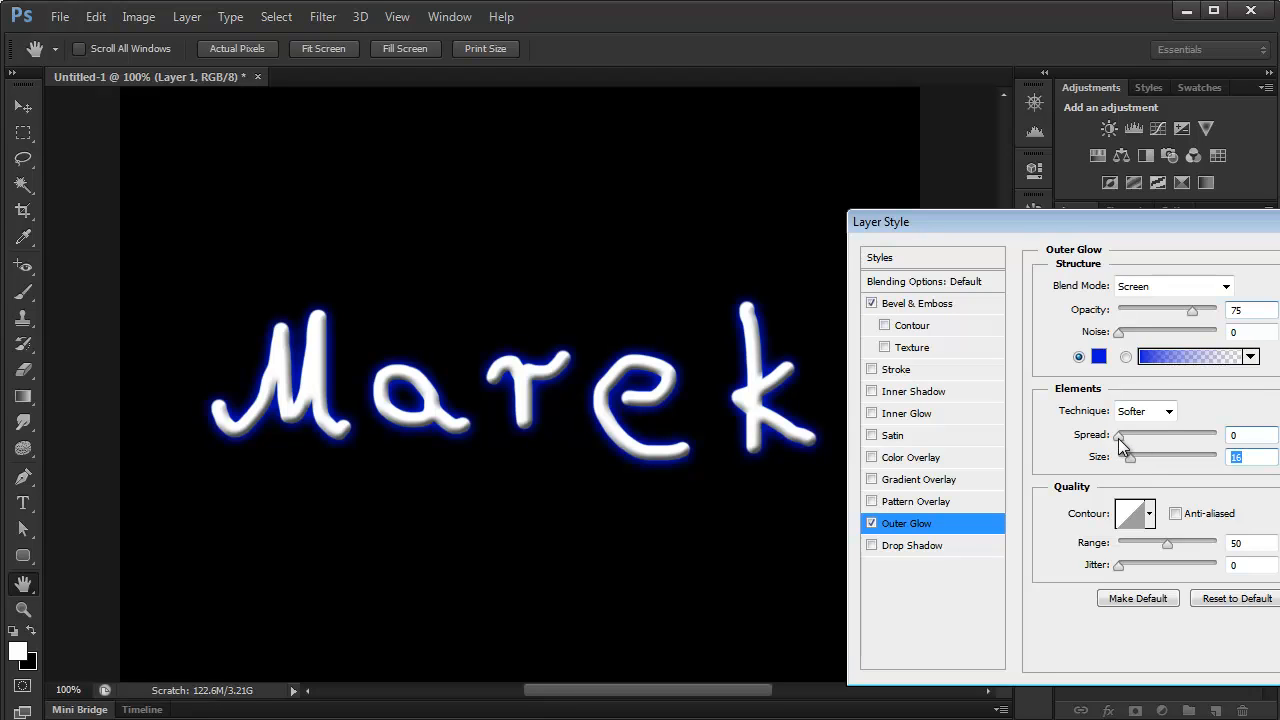
left_click_drag(1118, 438, 1120, 438)
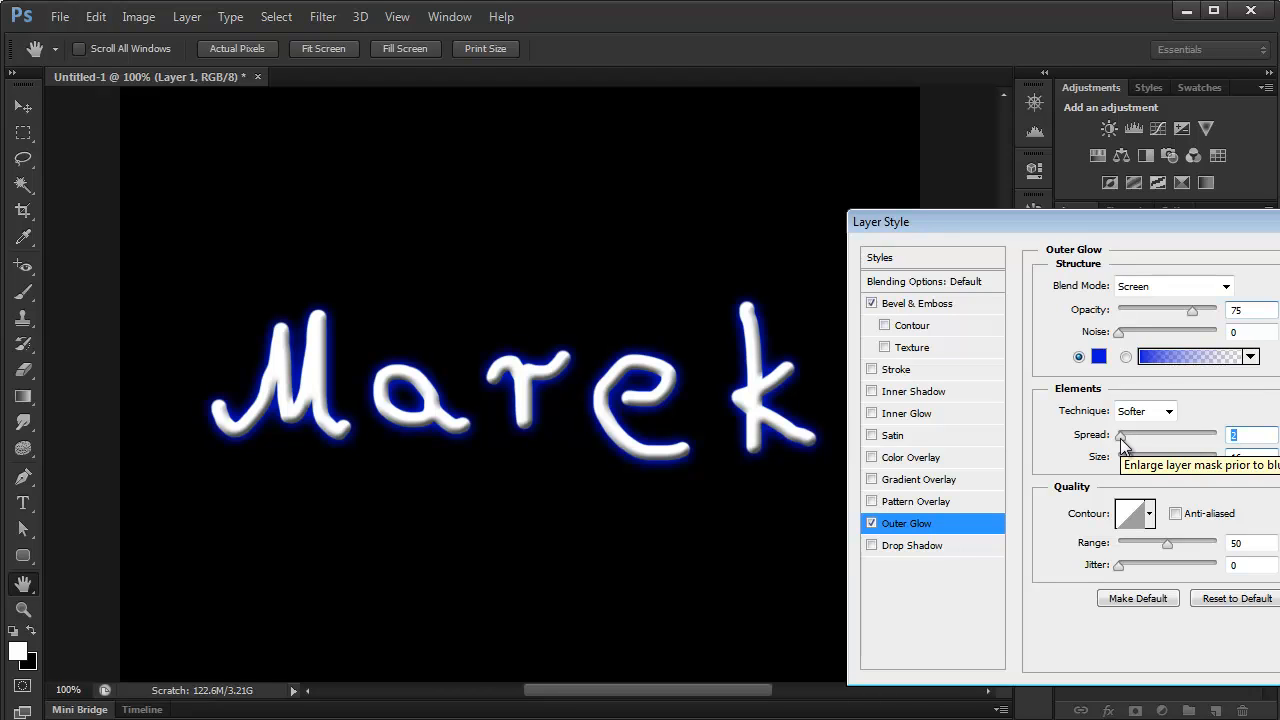
Try yellow shades and the orange-yellow f9c907 as the outer glow colour, and cancel the colour change
left_click(1099, 356)
left_click_drag(897, 226, 1045, 243)
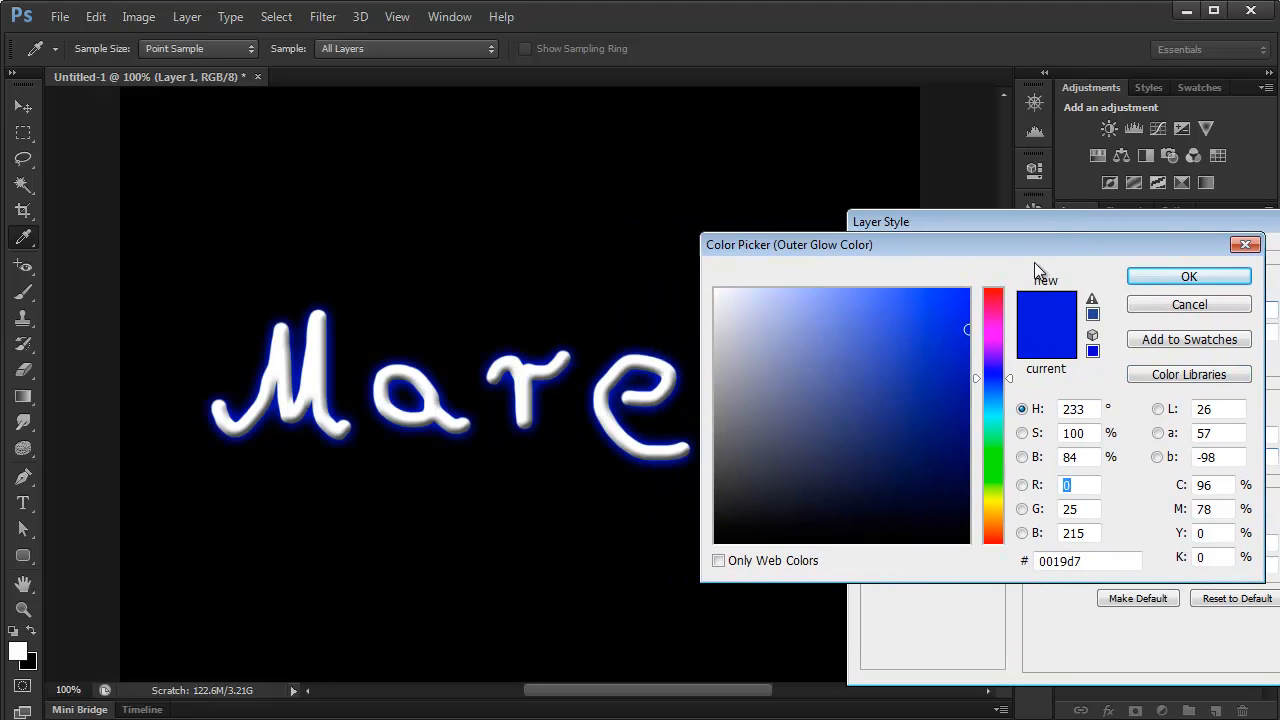
left_click(961, 369)
left_click(984, 497)
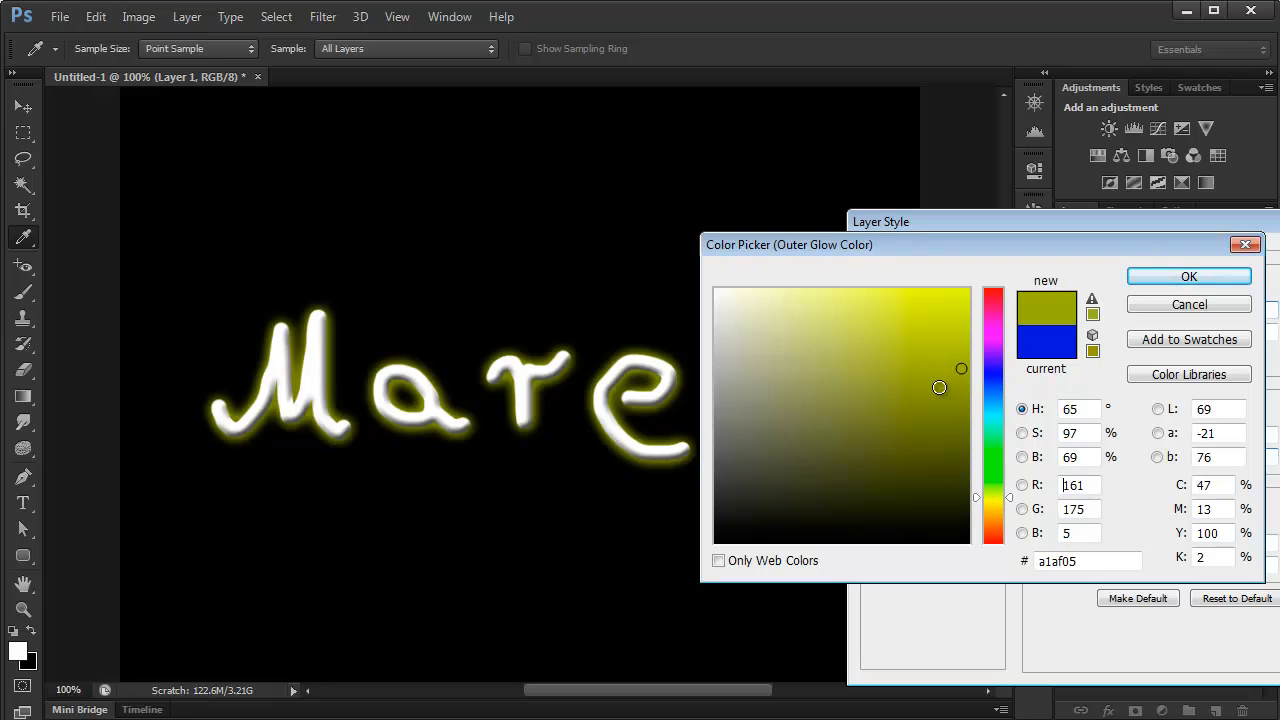
left_click(894, 309)
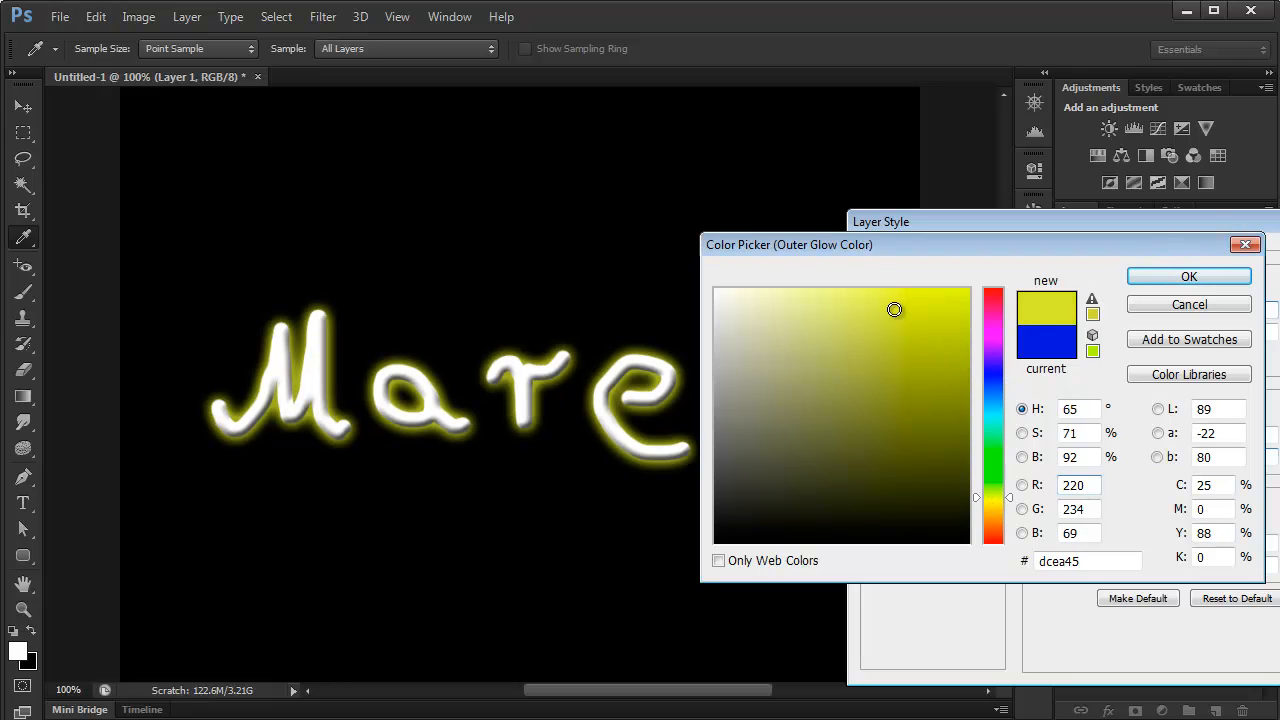
left_click(960, 436)
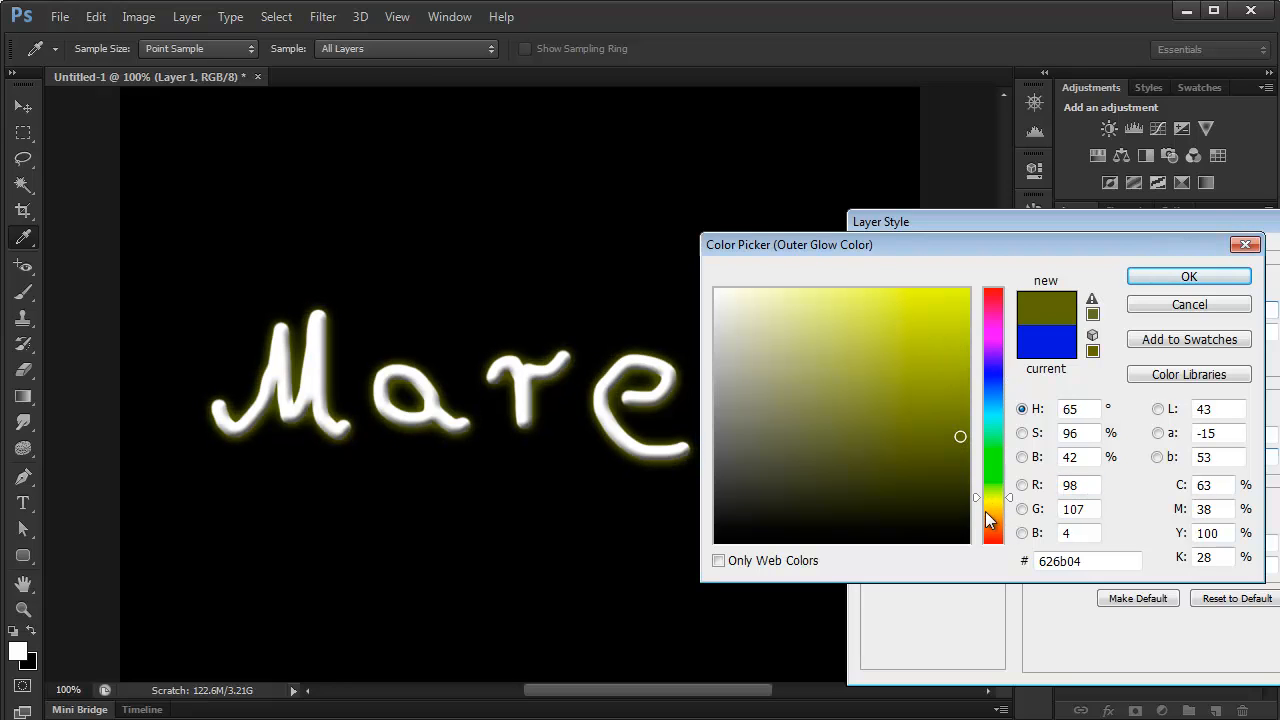
left_click(977, 505)
left_click(977, 509)
left_click_drag(926, 296, 962, 294)
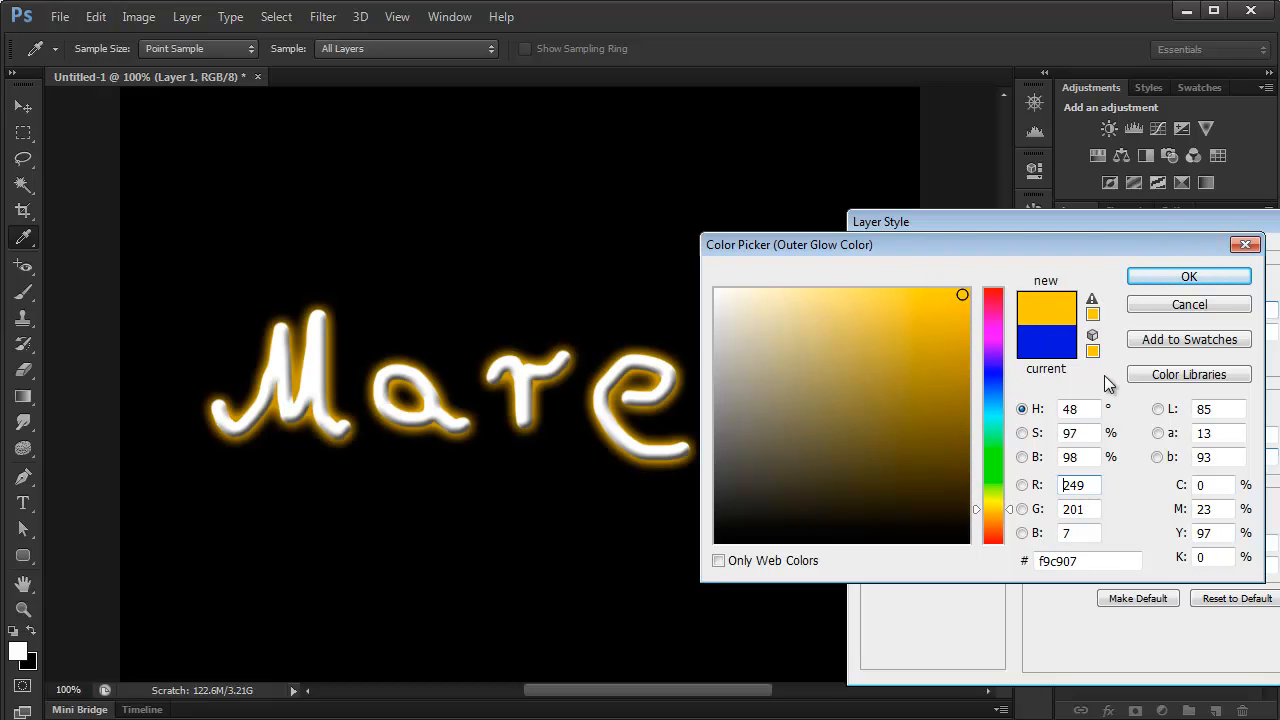
left_click(1176, 302)
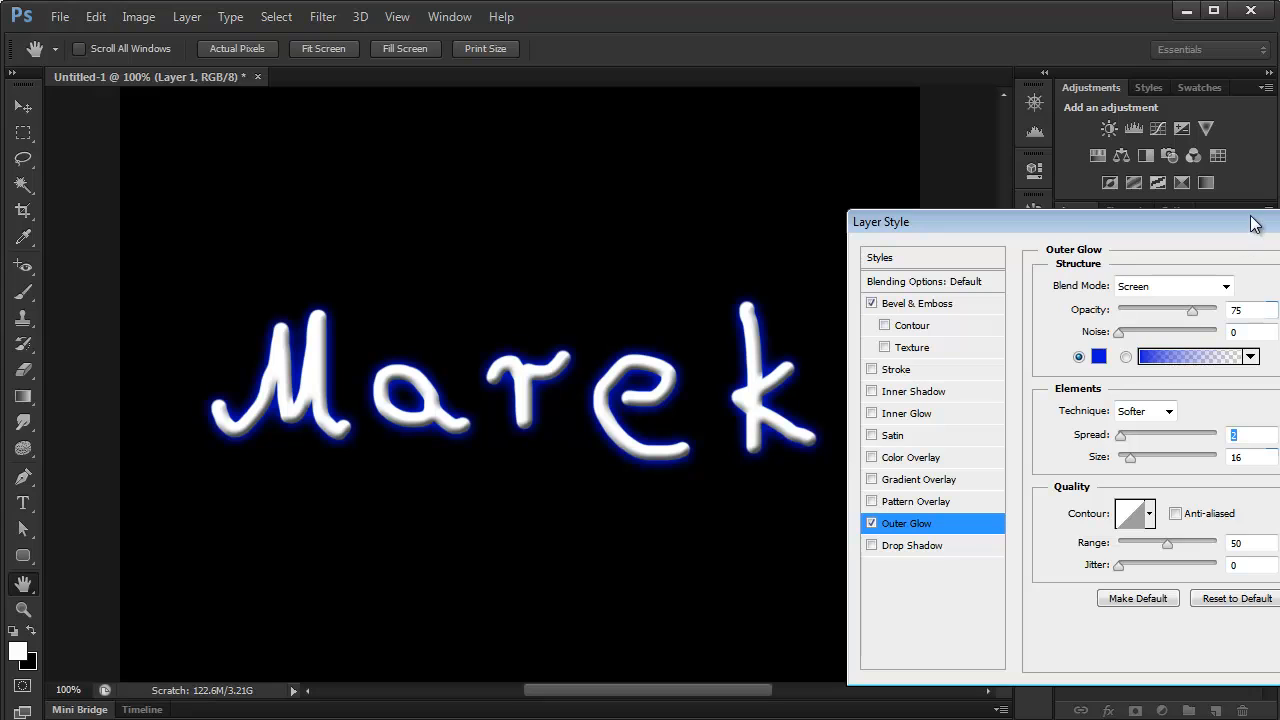
Apply the adjusted outer glow settings to the lettering layer and close its layer style
left_click_drag(1250, 218, 1064, 210)
left_click(1235, 252)
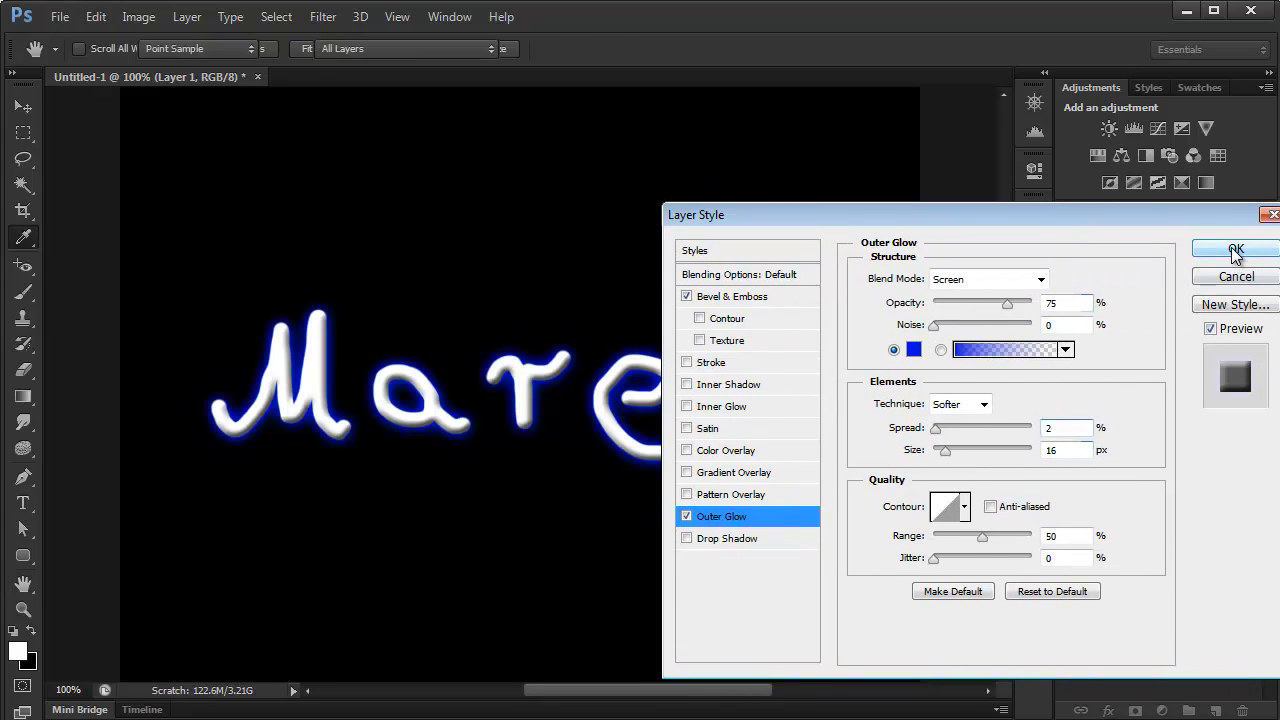